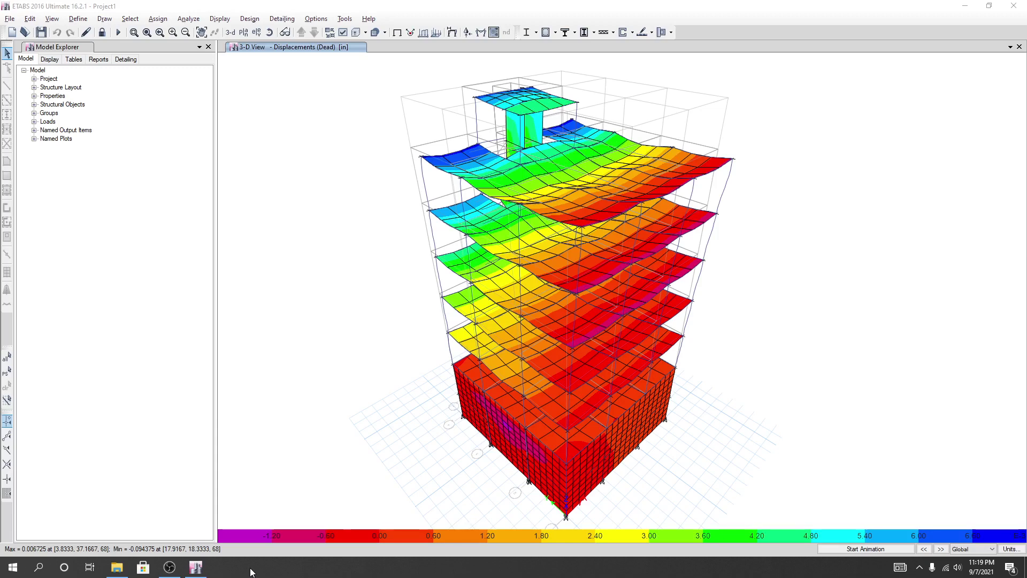
Switch the view from the 3-D displacement model to the Story1 plan level.
{"action": "middle_click_drag", "start_coordinate": [818, 331], "coordinate": [807, 339]}
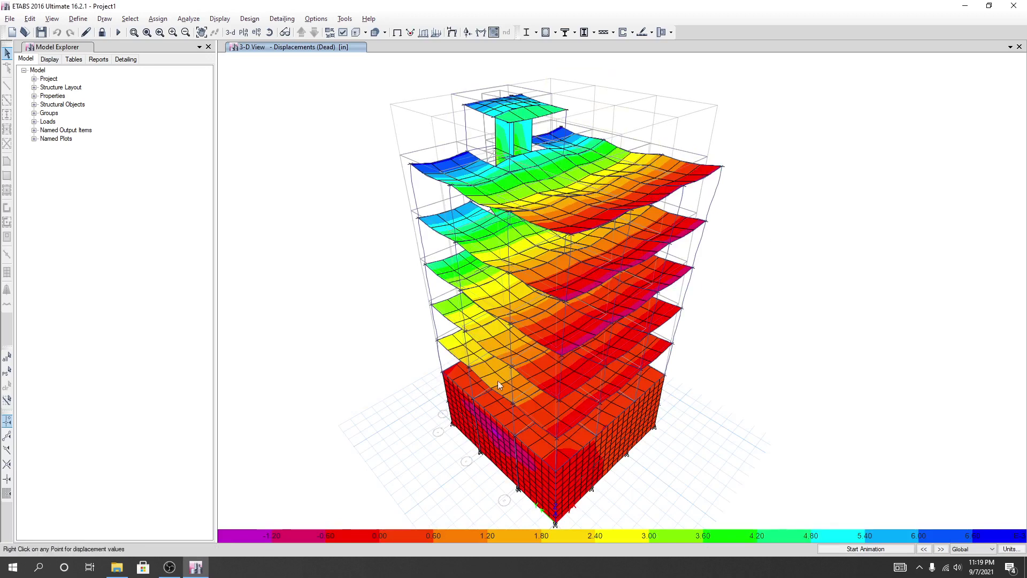
{"action": "mouse_move", "coordinate": [556, 442]}
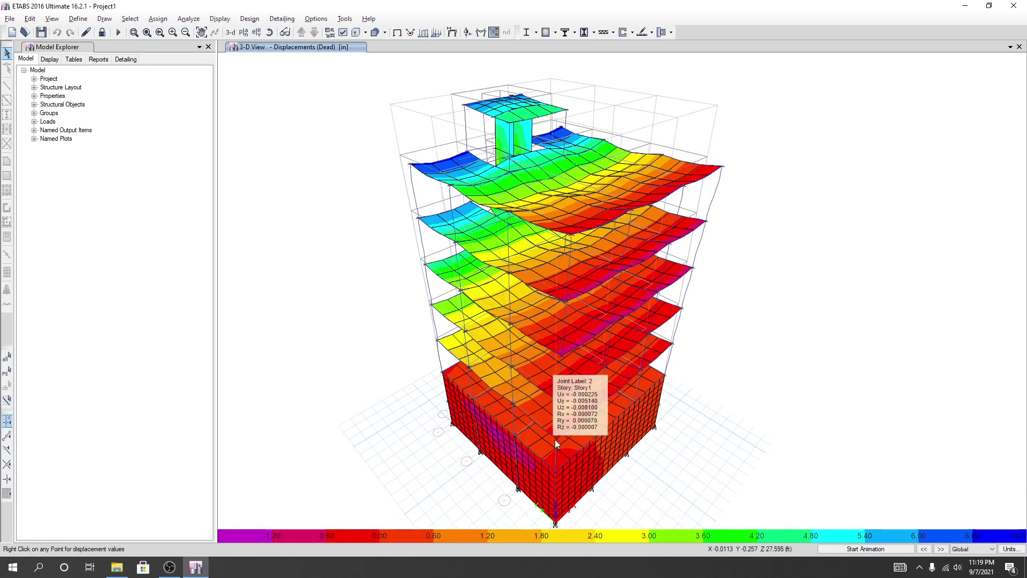
{"action": "middle_click_drag", "start_coordinate": [344, 268], "coordinate": [321, 234]}
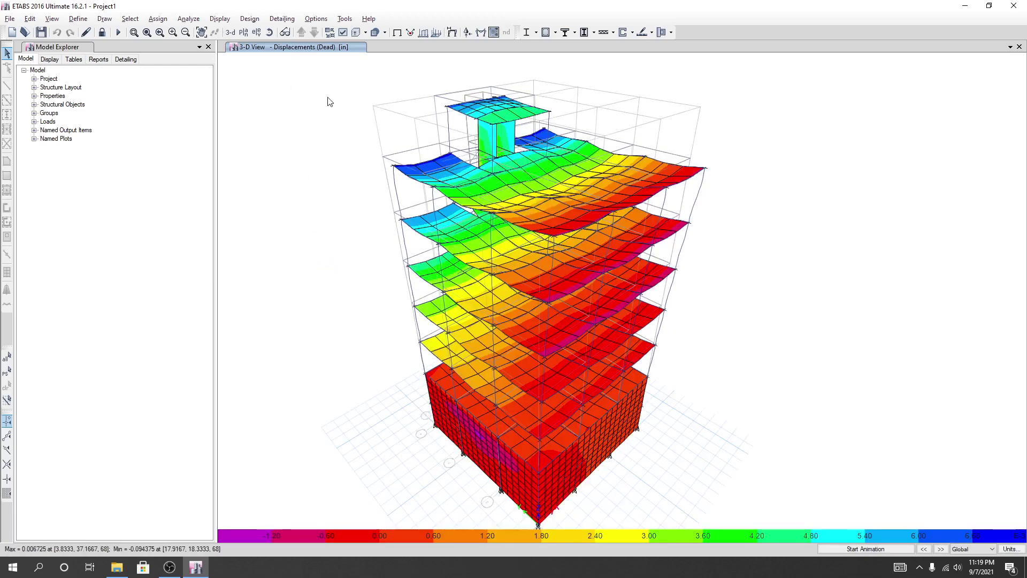
{"action": "left_click", "coordinate": [243, 37]}
{"action": "left_click", "coordinate": [459, 285]}
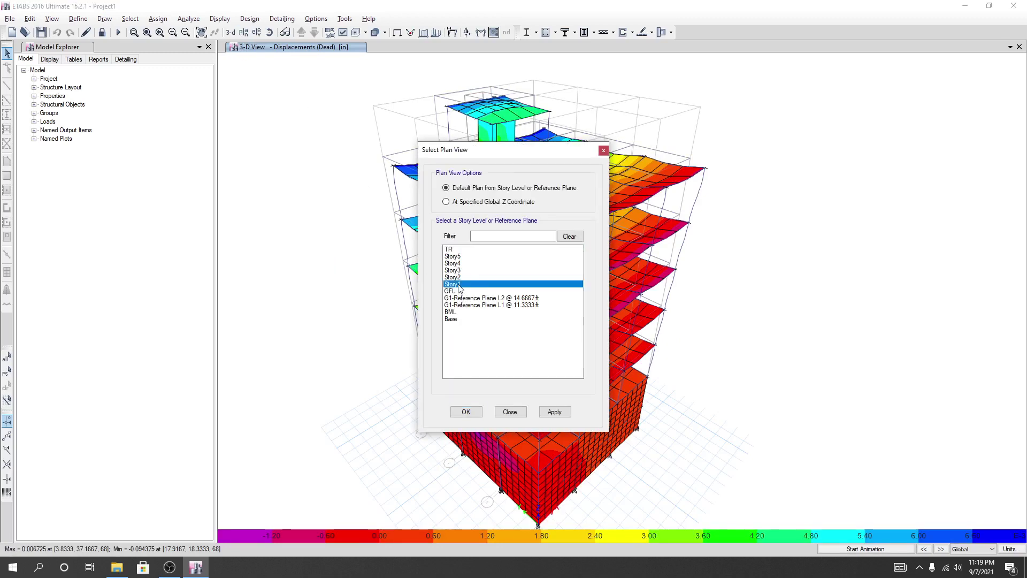
{"action": "left_click", "coordinate": [554, 411]}
{"action": "left_click", "coordinate": [477, 412]}
Show the Story1 plan as the plain undeformed model and recentre it on screen.
{"action": "left_click_drag", "start_coordinate": [409, 407], "coordinate": [335, 307]}
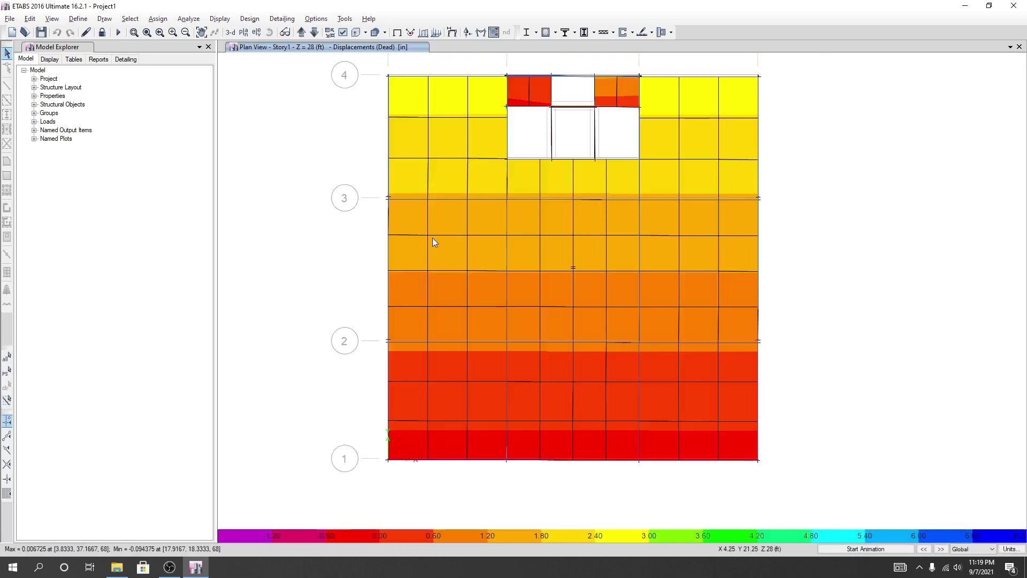
{"action": "left_click_drag", "start_coordinate": [261, 225], "coordinate": [264, 236]}
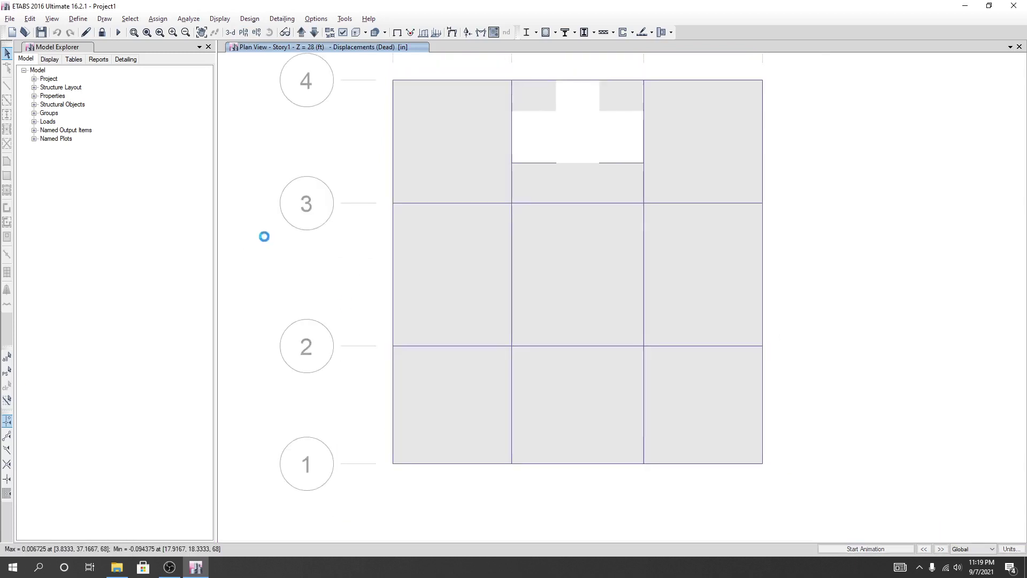
{"action": "left_click", "coordinate": [397, 34]}
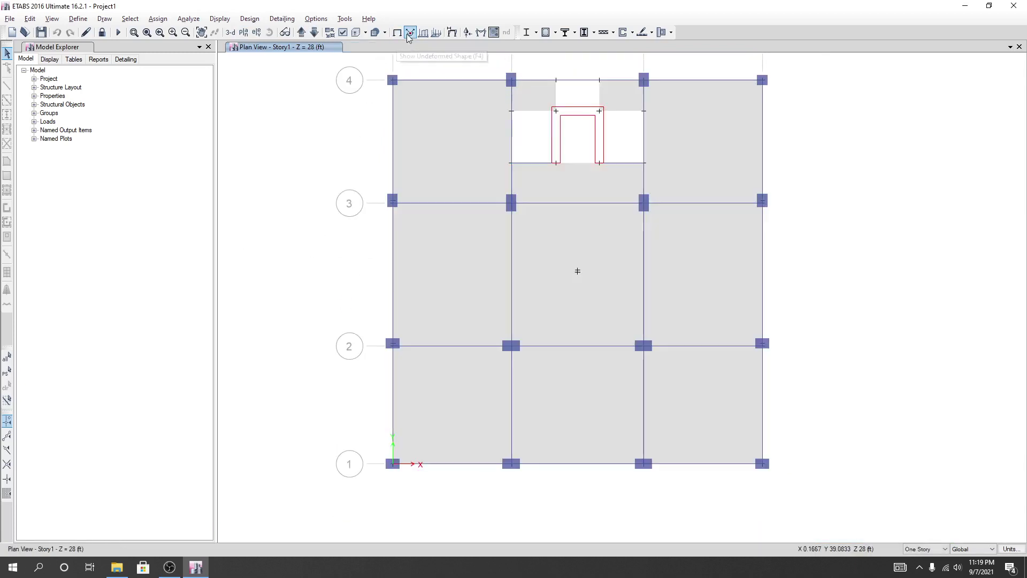
{"action": "scroll", "coordinate": [347, 274], "scroll_direction": "down", "scroll_amount": 4}
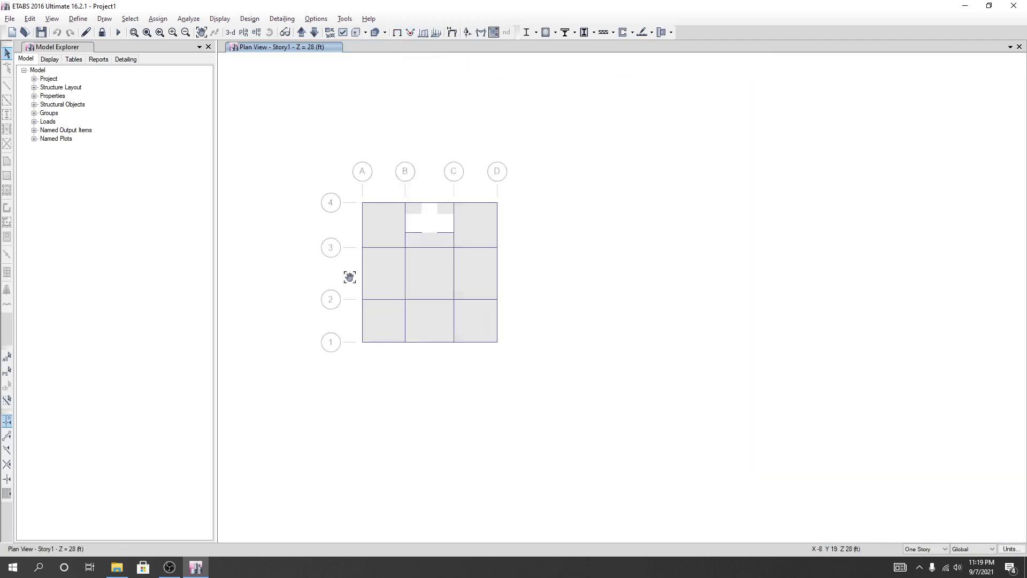
{"action": "scroll", "coordinate": [374, 275], "scroll_direction": "up", "scroll_amount": 3}
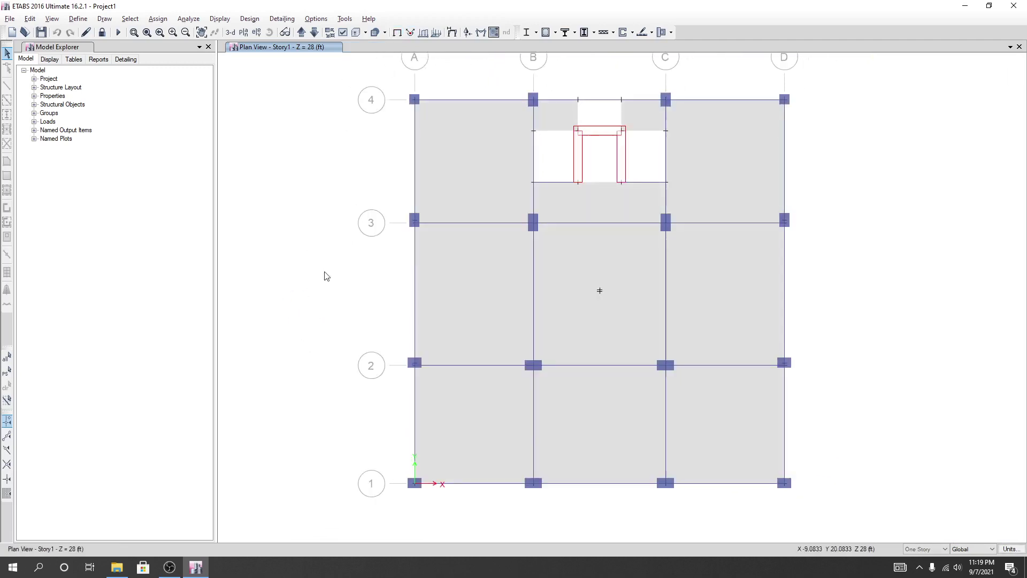
{"action": "middle_click_drag", "start_coordinate": [355, 274], "coordinate": [323, 264]}
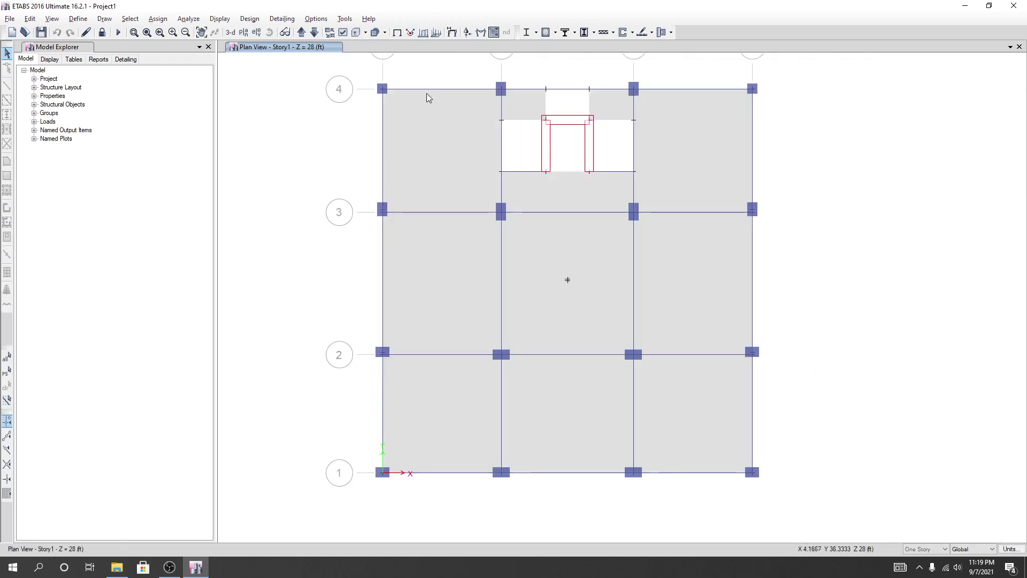
Enable Dimension Lines in the General view options so 11.5 and 12.8333 ft spacings appear.
{"action": "left_click", "coordinate": [343, 33]}
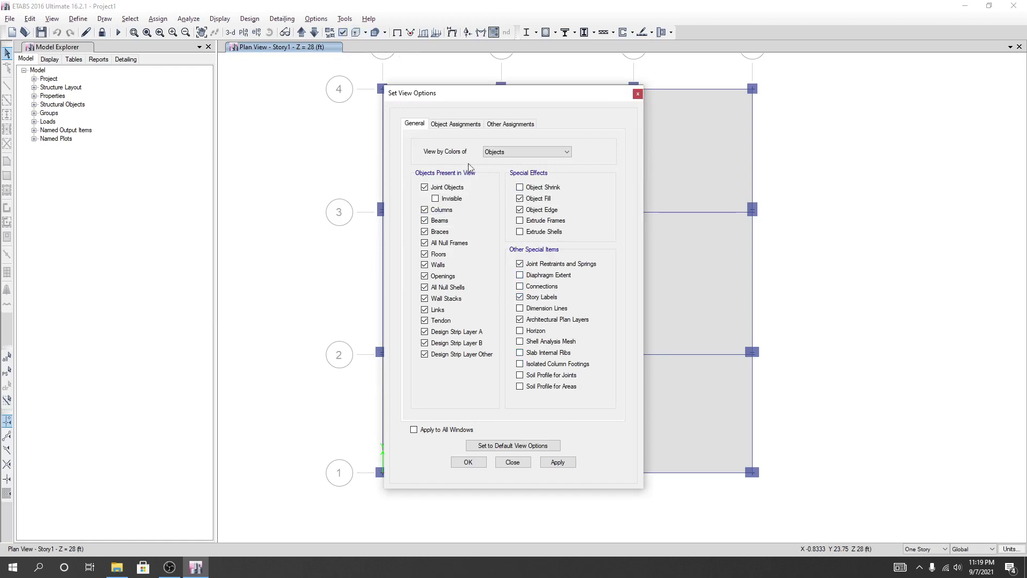
{"action": "left_click", "coordinate": [456, 124]}
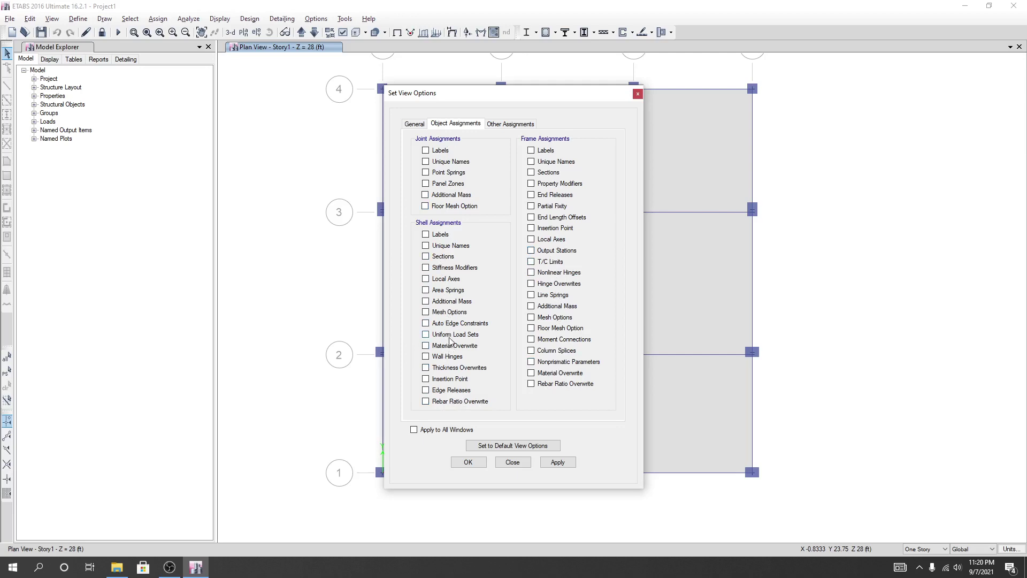
{"action": "key", "text": "alt"}
{"action": "left_click", "coordinate": [412, 124]}
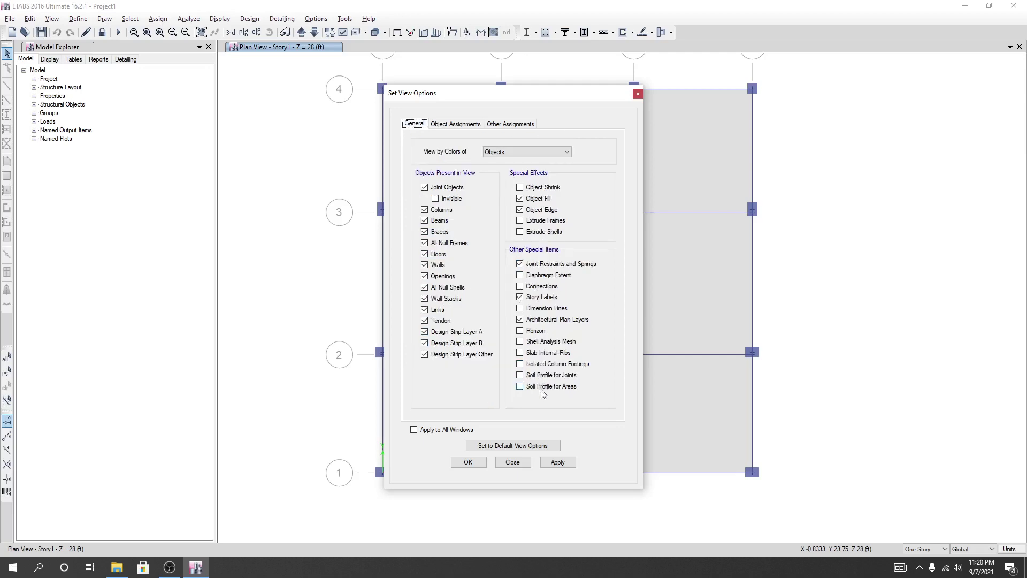
{"action": "left_click", "coordinate": [522, 309]}
{"action": "left_click", "coordinate": [557, 462]}
{"action": "left_click", "coordinate": [464, 463]}
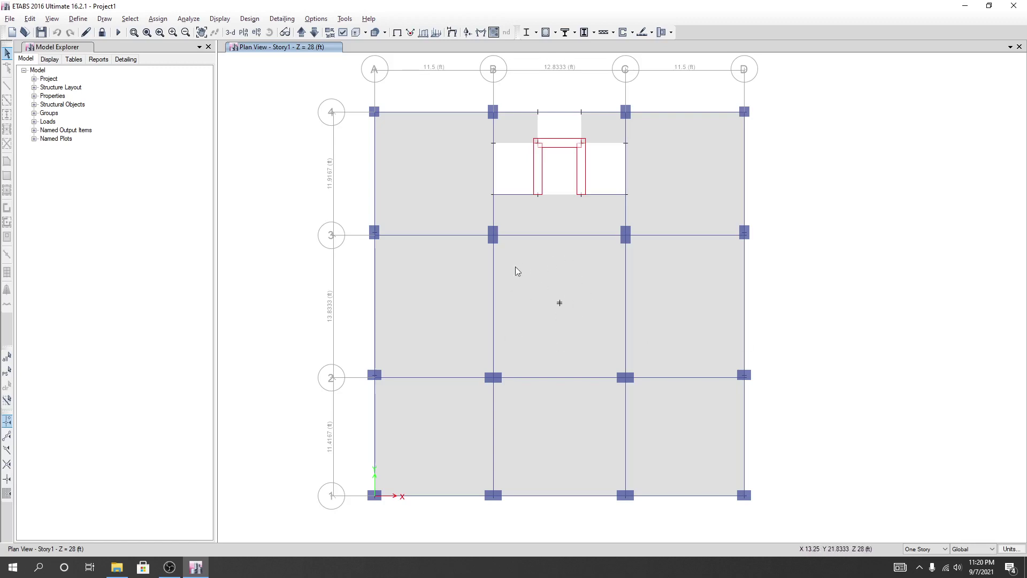
{"action": "left_click", "coordinate": [170, 569]}
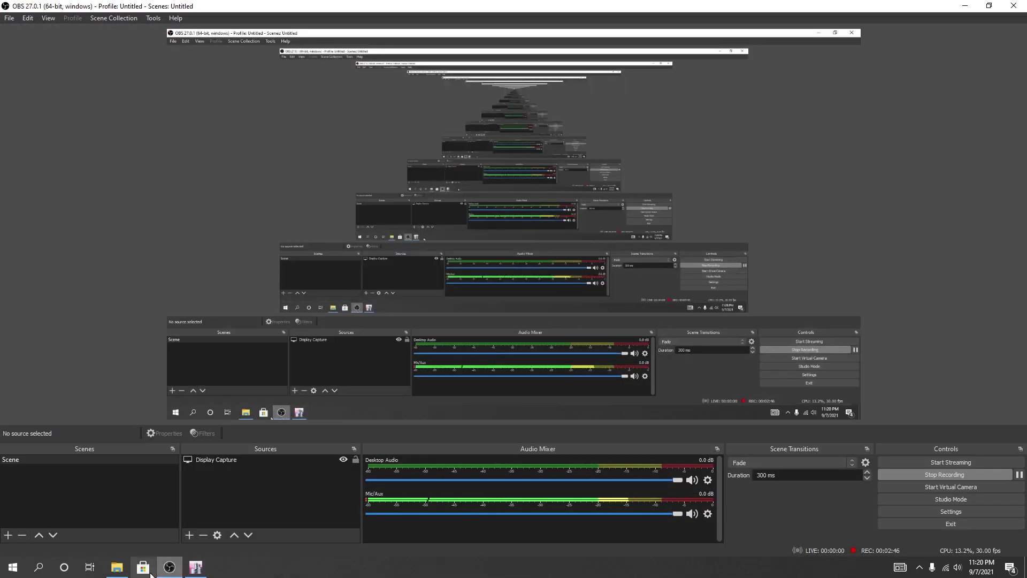
{"action": "left_click", "coordinate": [196, 566]}
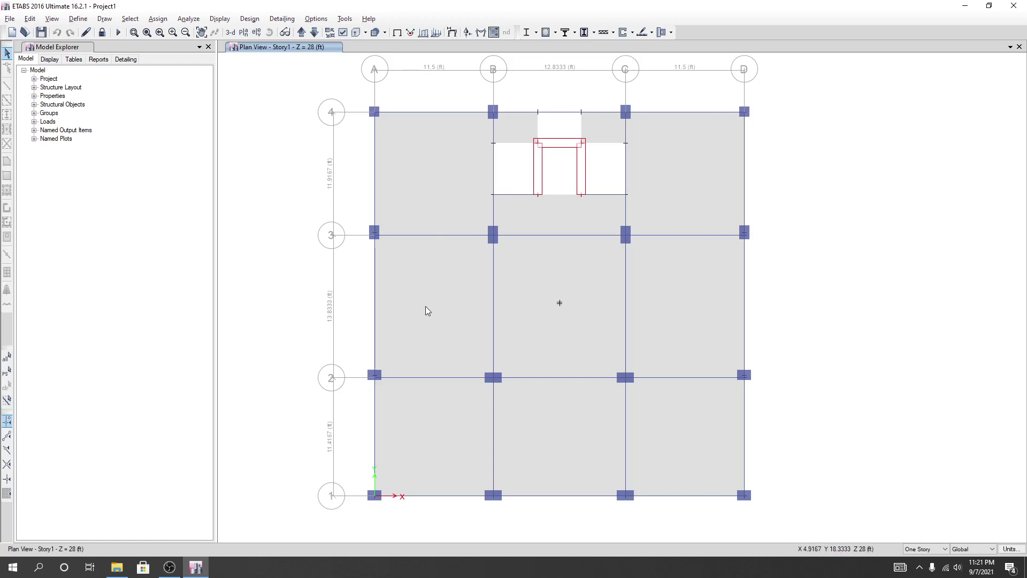
{"action": "left_click", "coordinate": [331, 577]}
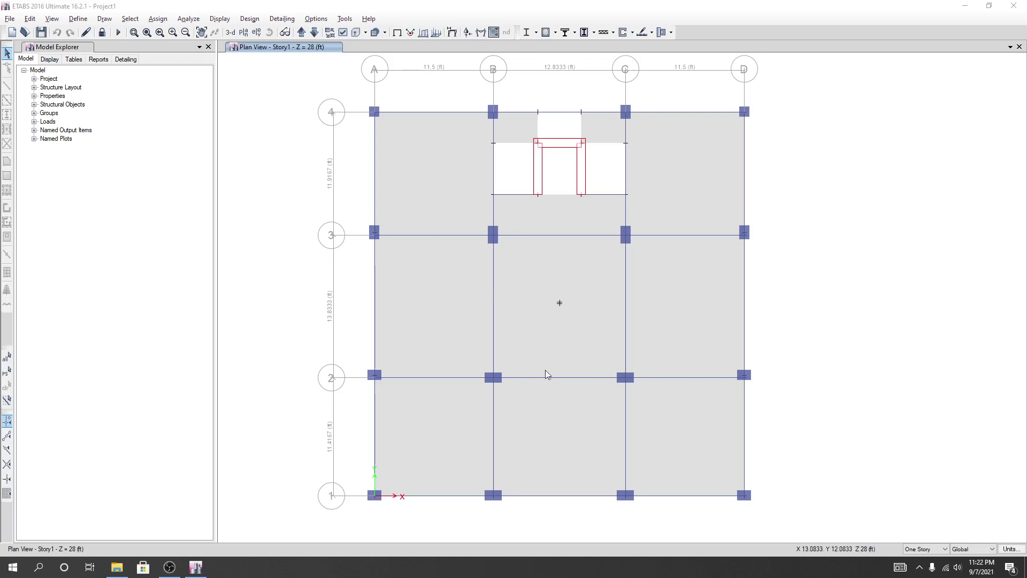
{"action": "scroll", "coordinate": [570, 309], "scroll_direction": "up", "scroll_amount": 1}
{"action": "scroll", "coordinate": [554, 303], "scroll_direction": "down", "scroll_amount": 1}
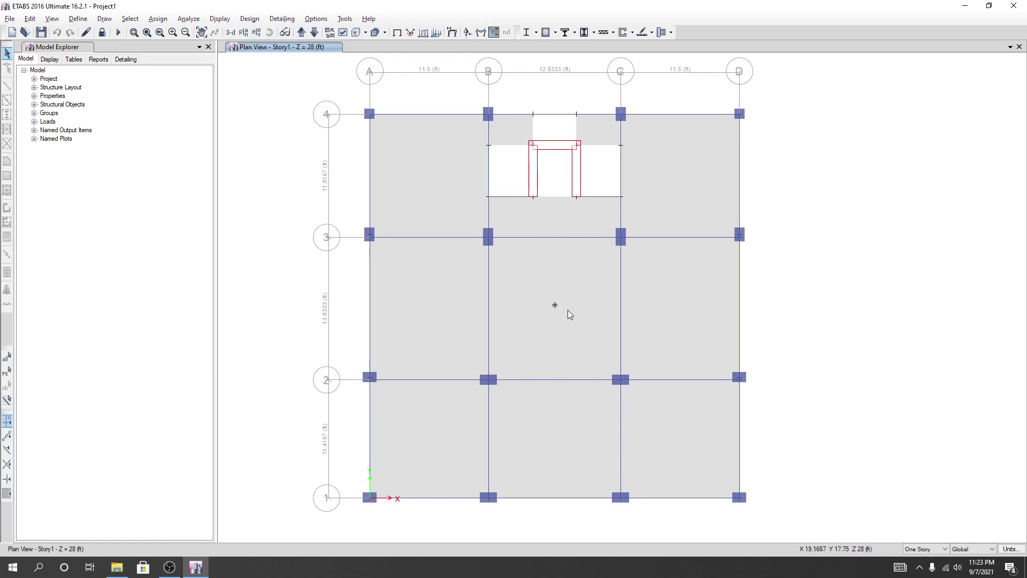
{"action": "scroll", "coordinate": [569, 304], "scroll_direction": "up", "scroll_amount": 1}
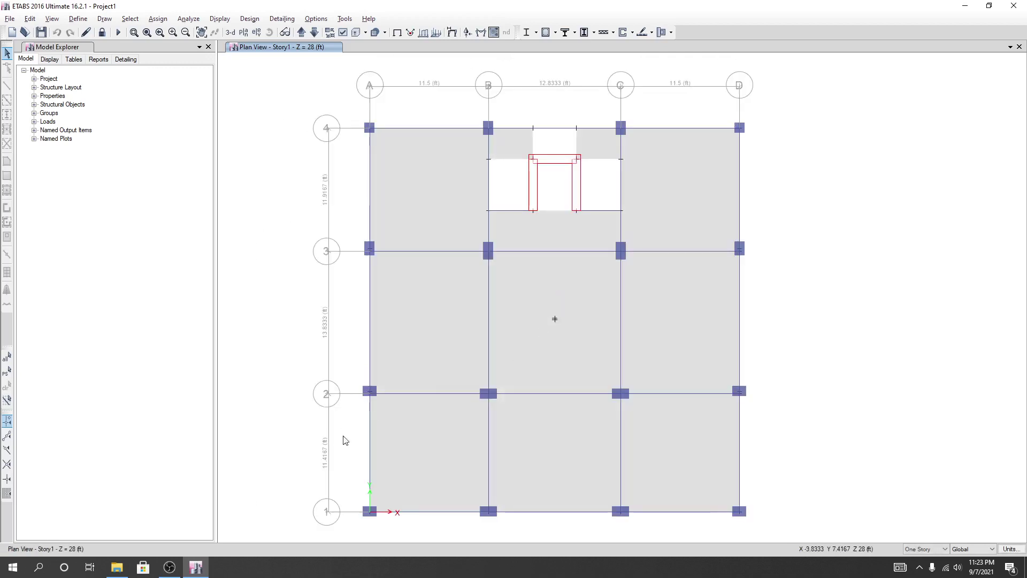
Close the Important data folder and minimize ETABS and the screen recorder to reach the desktop.
{"action": "left_click", "coordinate": [108, 571]}
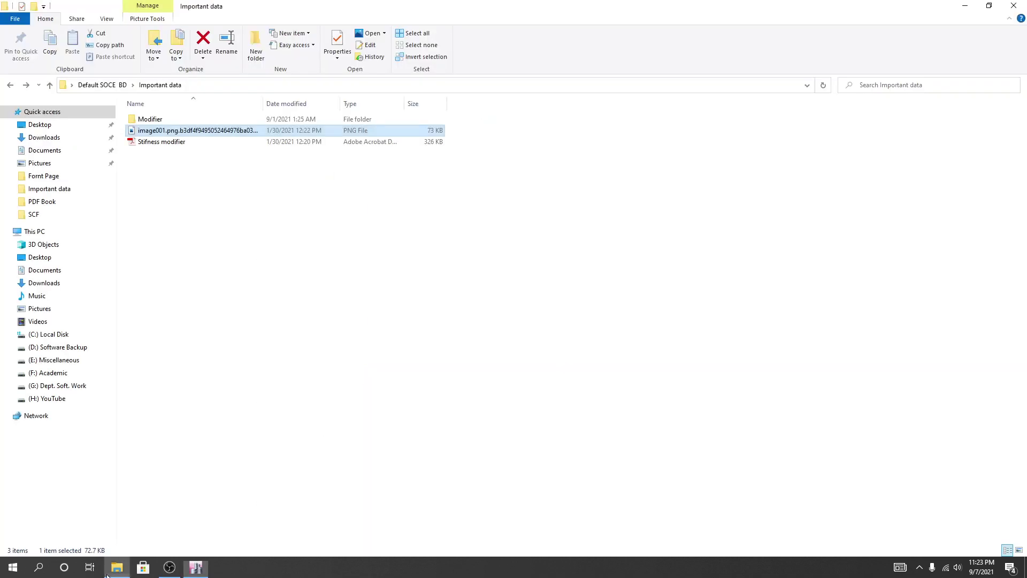
{"action": "left_click", "coordinate": [313, 272]}
{"action": "left_click", "coordinate": [1017, 5]}
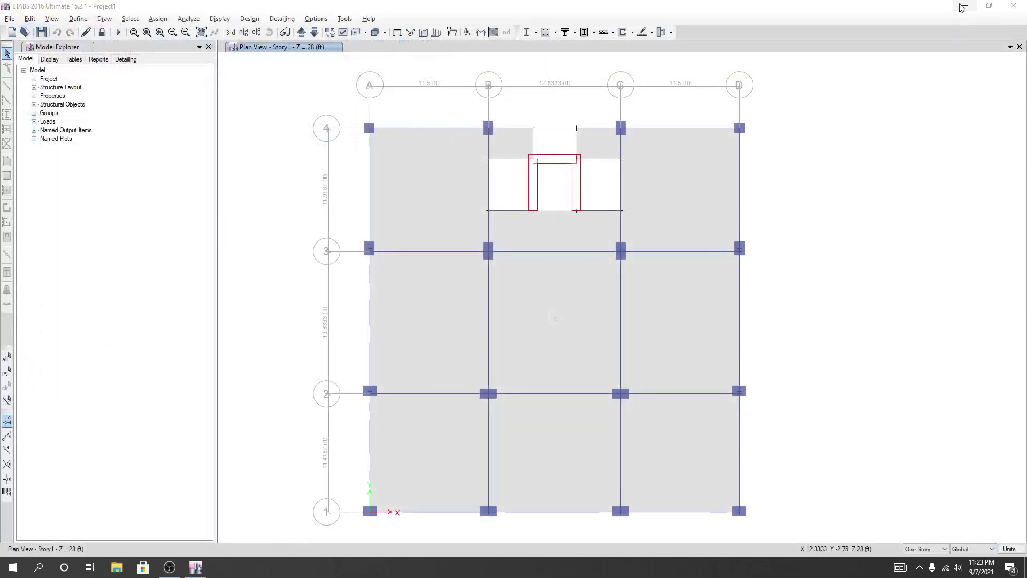
{"action": "left_click", "coordinate": [964, 7]}
{"action": "left_click", "coordinate": [964, 5]}
Open the Two Way Slab Design (USD) workbook from All > Building Design Excel file.
{"action": "double_click", "coordinate": [983, 27]}
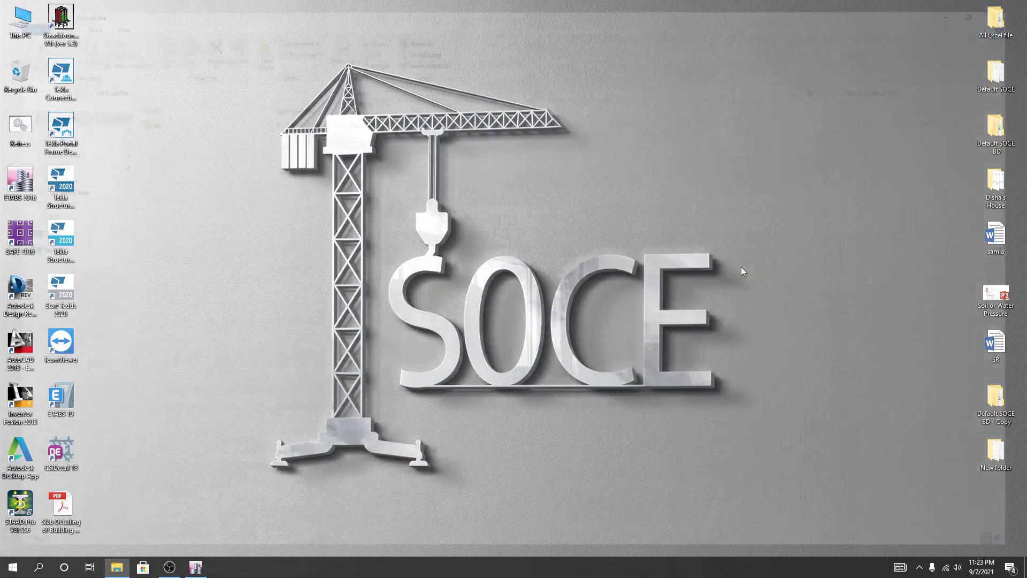
{"action": "left_click", "coordinate": [198, 122]}
{"action": "double_click", "coordinate": [198, 123]}
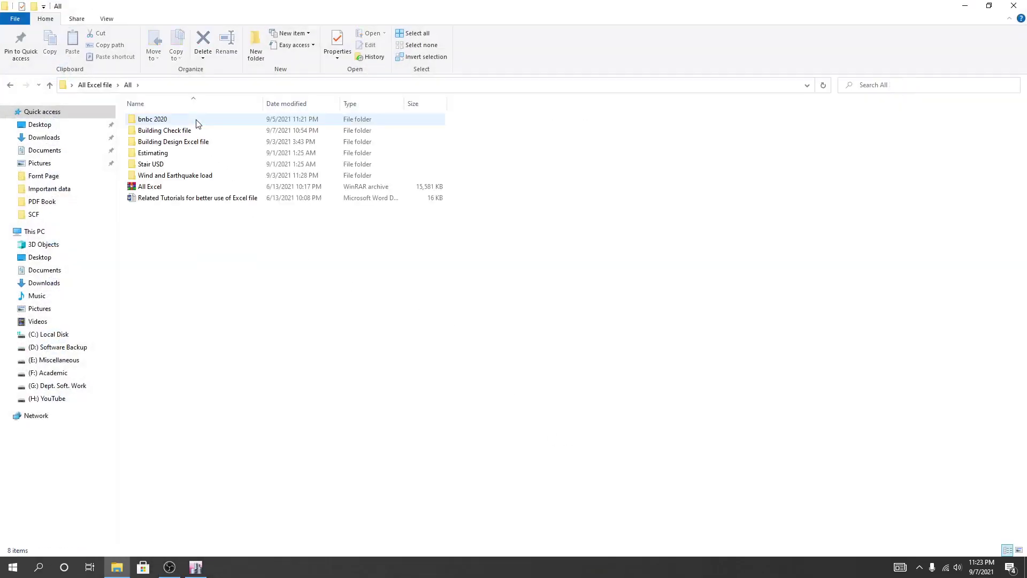
{"action": "double_click", "coordinate": [207, 143]}
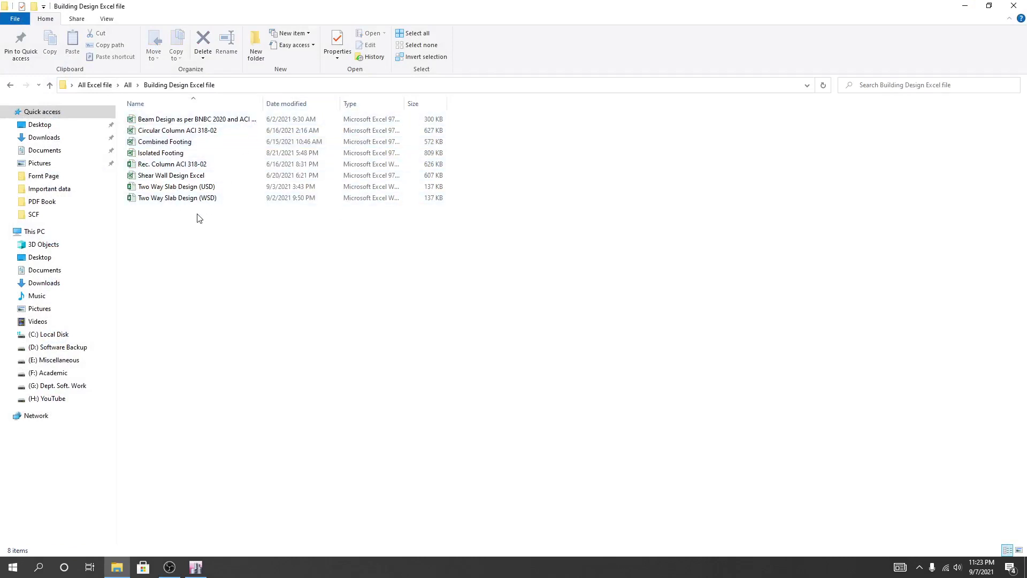
{"action": "left_click", "coordinate": [176, 202]}
{"action": "left_click", "coordinate": [224, 187]}
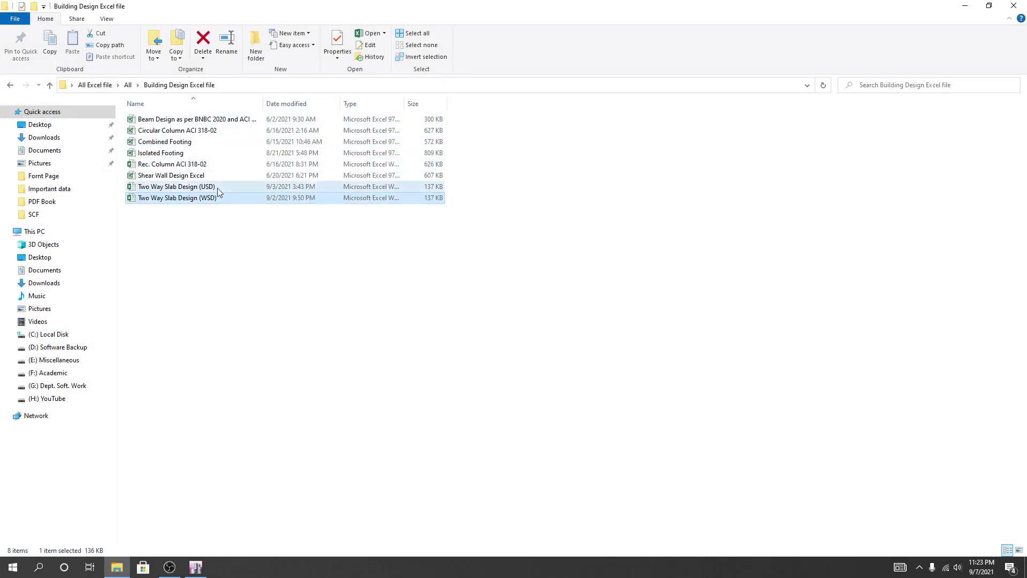
{"action": "left_click", "coordinate": [228, 237]}
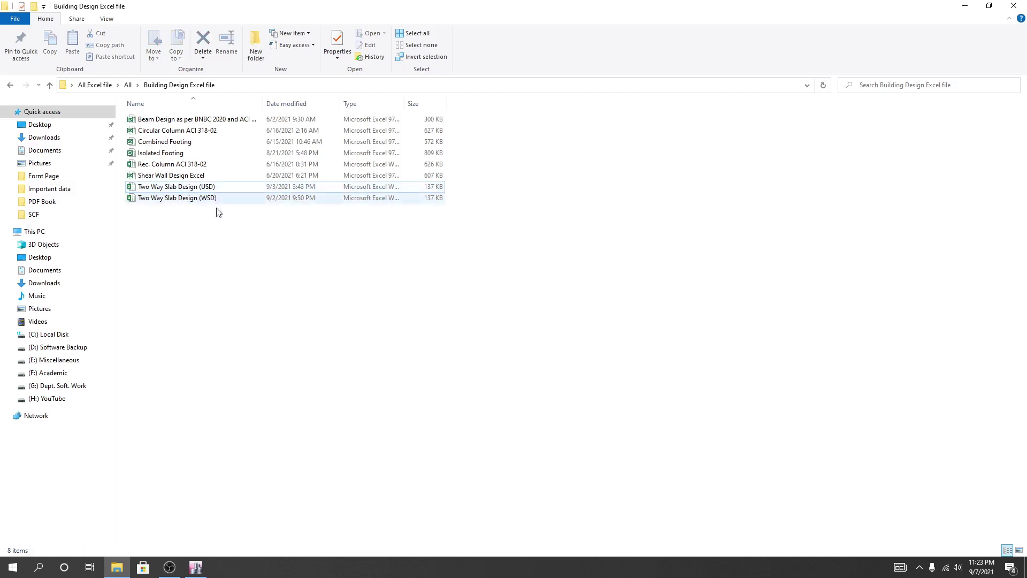
{"action": "left_click", "coordinate": [207, 189]}
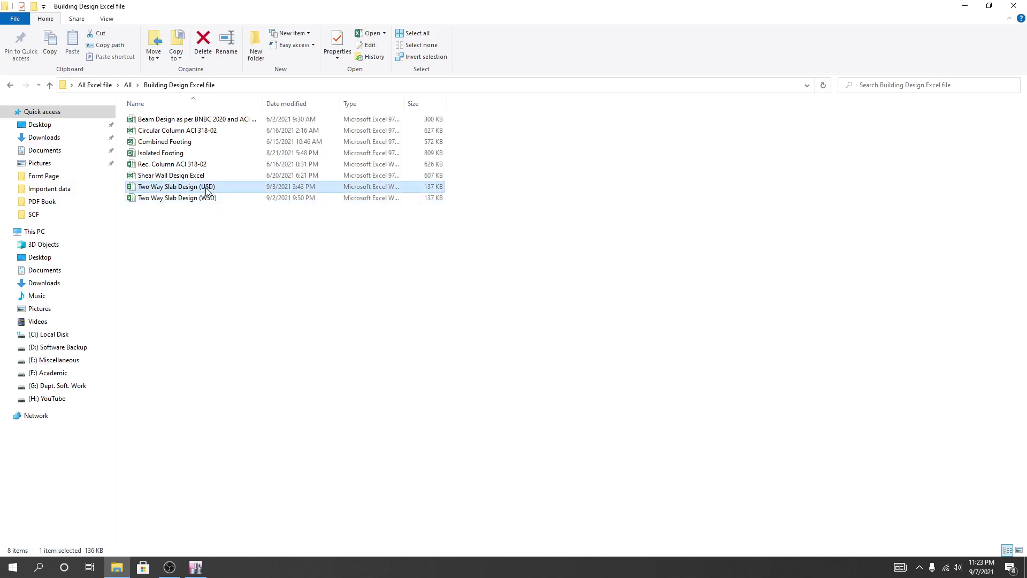
{"action": "left_click", "coordinate": [213, 200]}
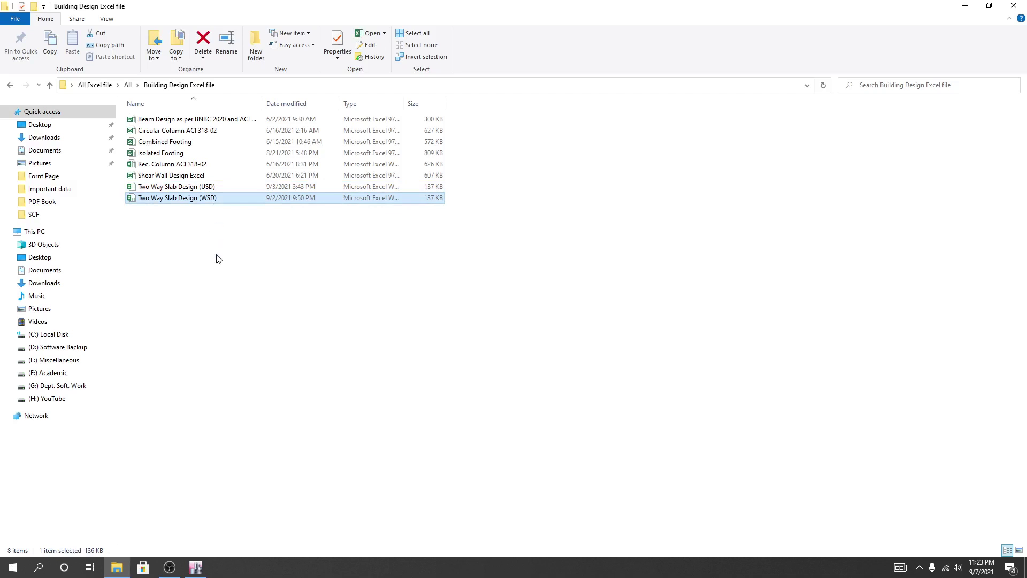
{"action": "double_click", "coordinate": [198, 188]}
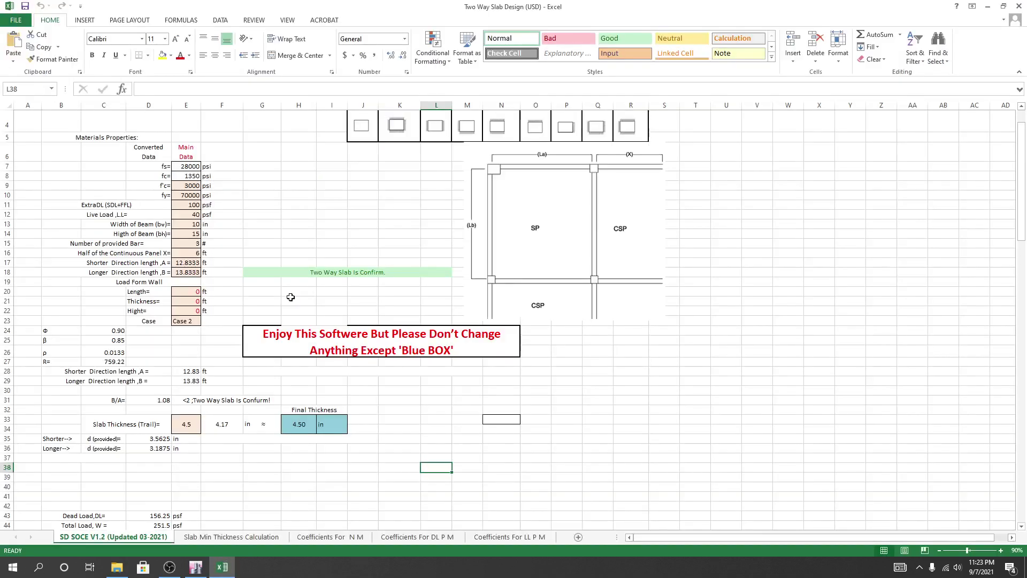
Review the fs and fc formulas and the concrete strength f'c of 3000 psi.
{"action": "scroll", "coordinate": [374, 401], "scroll_direction": "up", "scroll_amount": 1}
{"action": "left_click_drag", "start_coordinate": [762, 537], "coordinate": [765, 542]}
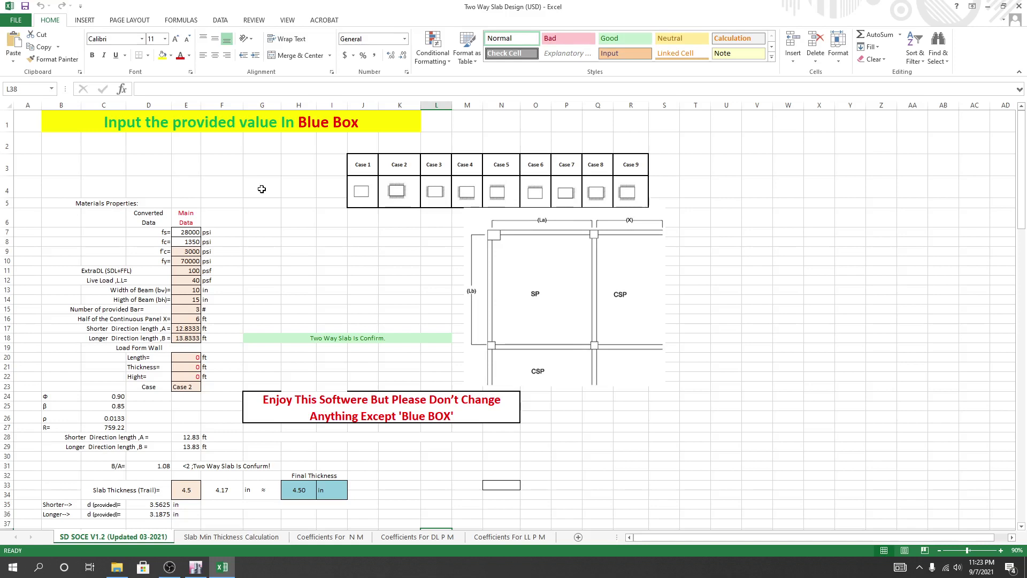
{"action": "left_click", "coordinate": [280, 274]}
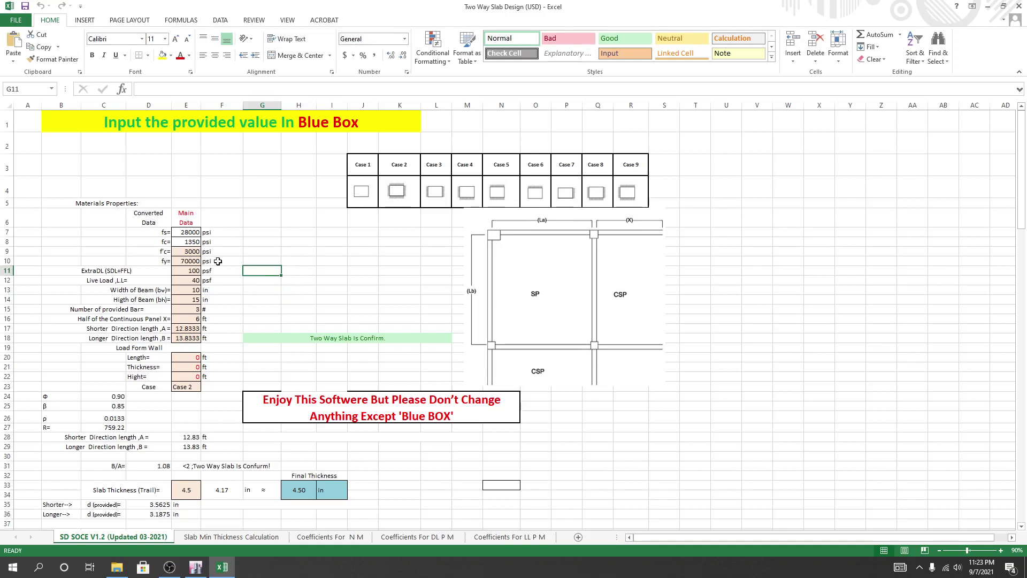
{"action": "left_click", "coordinate": [194, 231]}
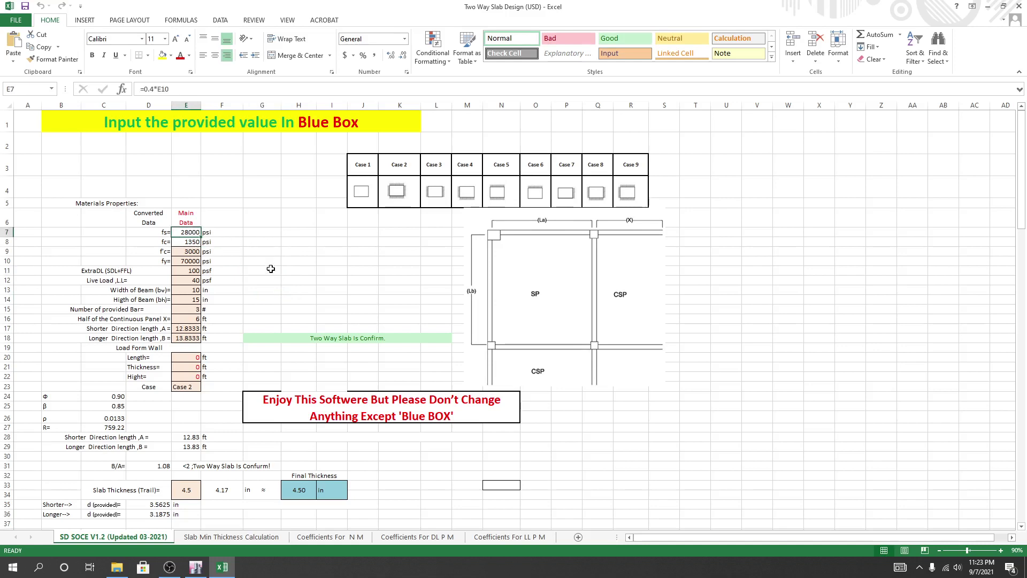
{"action": "left_click", "coordinate": [193, 242]}
{"action": "left_click", "coordinate": [191, 250]}
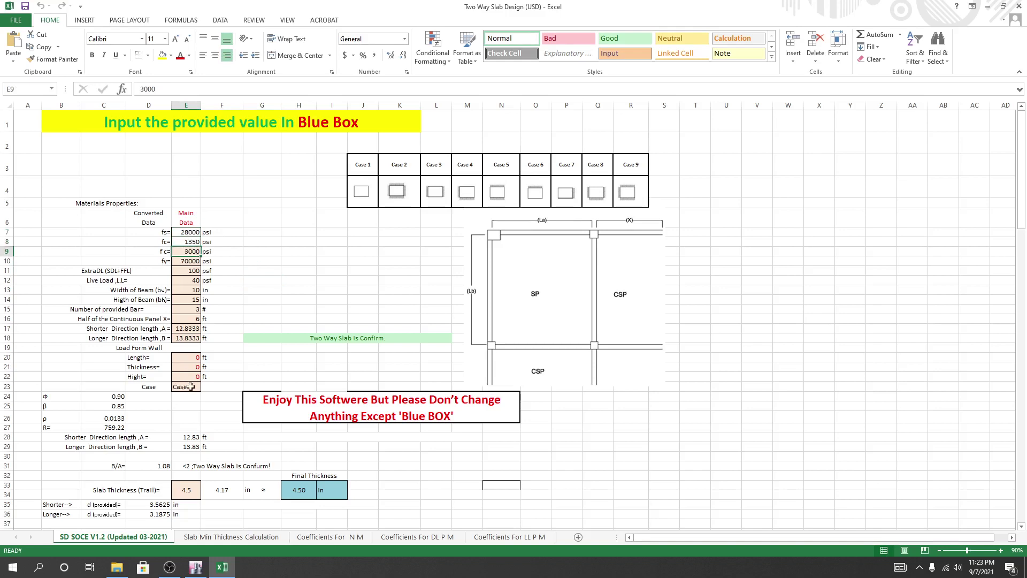
{"action": "left_click", "coordinate": [220, 300]}
{"action": "left_click", "coordinate": [191, 251]}
Change the steel yield strength fy from 70000 to 60000 psi.
{"action": "left_click", "coordinate": [188, 261]}
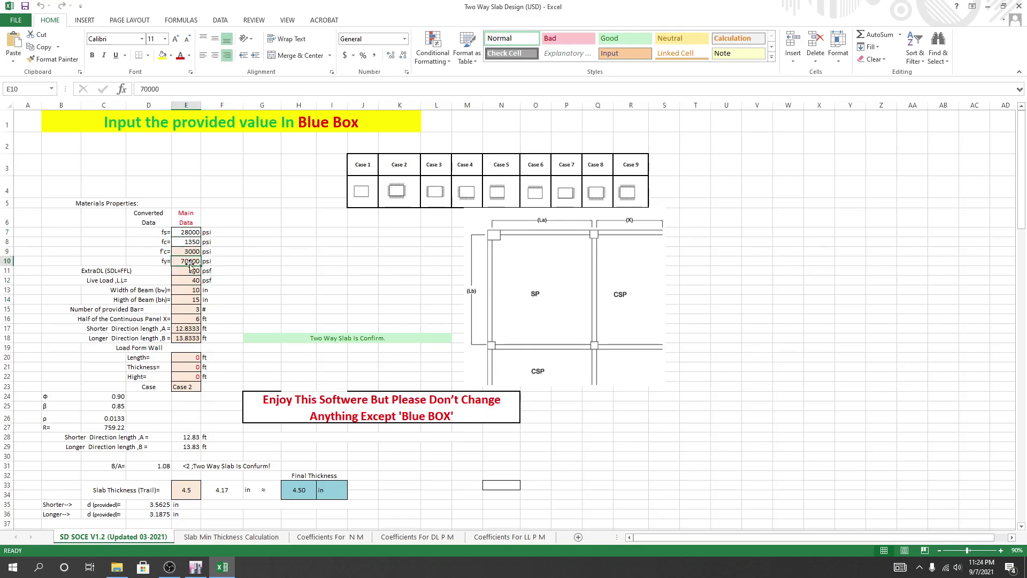
{"action": "type", "text": "6"}
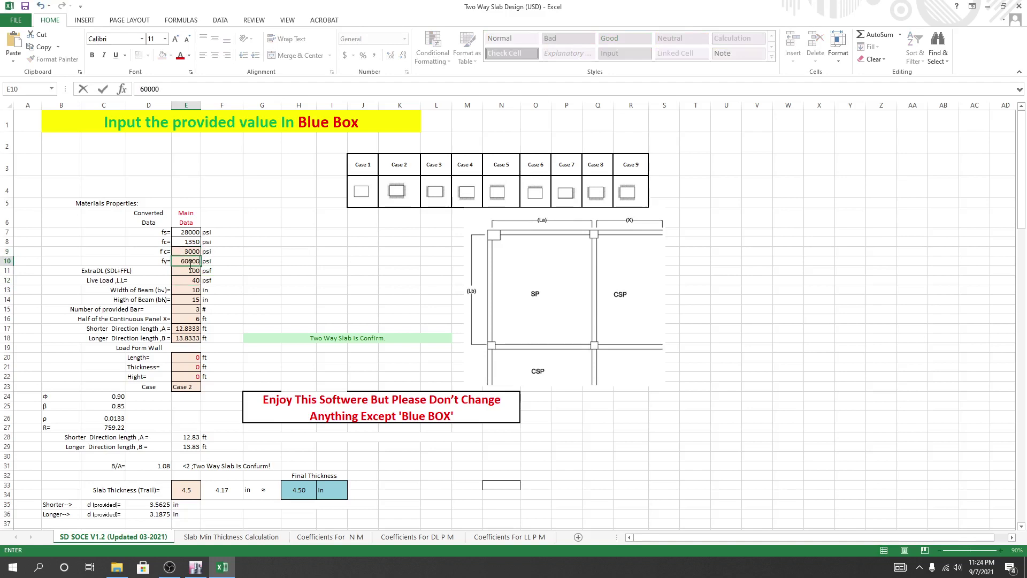
{"action": "key", "text": "Return"}
{"action": "left_click", "coordinate": [275, 269]}
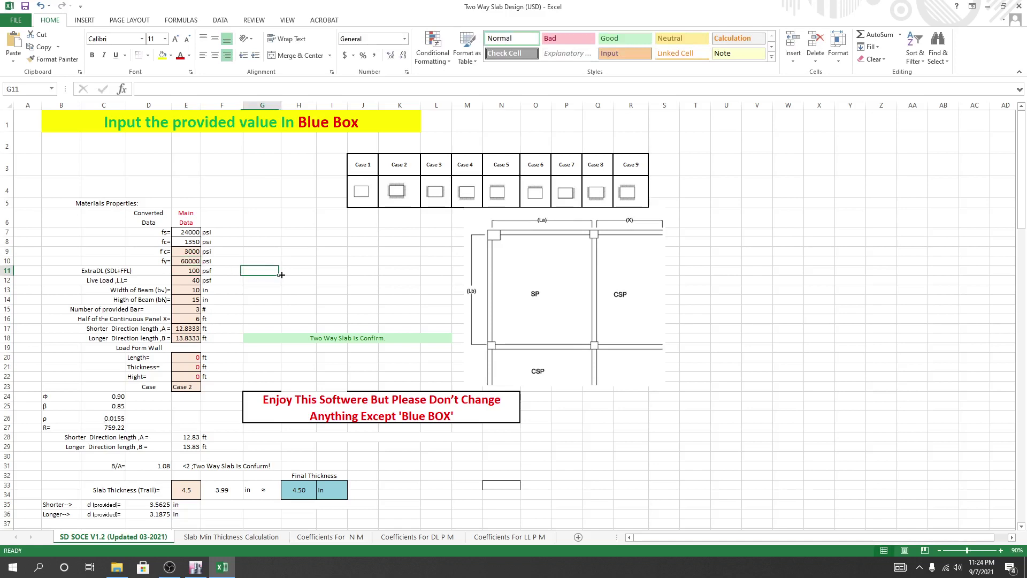
{"action": "left_click", "coordinate": [189, 271]}
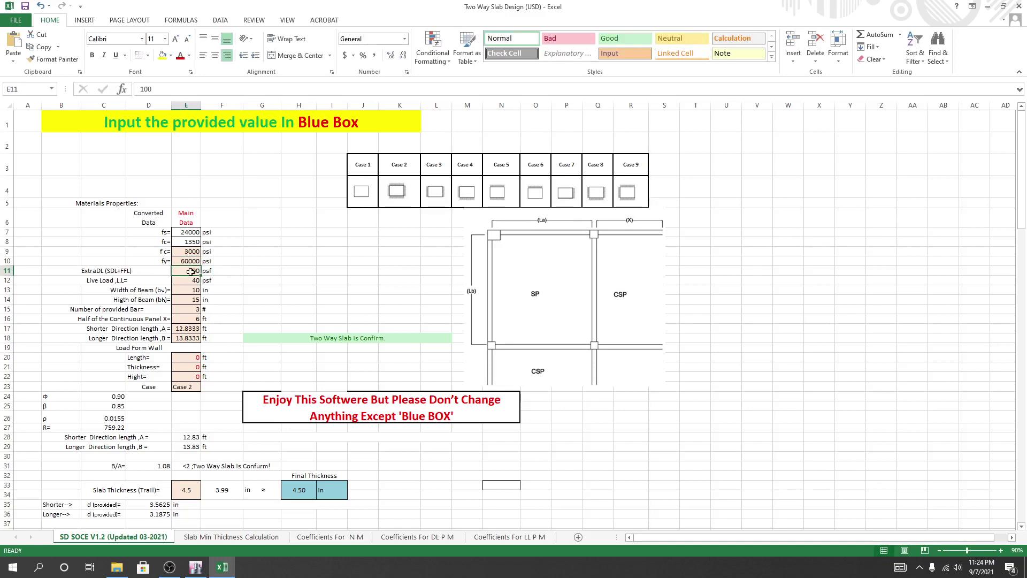
Read slab F5's uniform loads in ETABS: FF 25, Live 40, PW 50 lb/ft².
{"action": "left_click", "coordinate": [192, 569]}
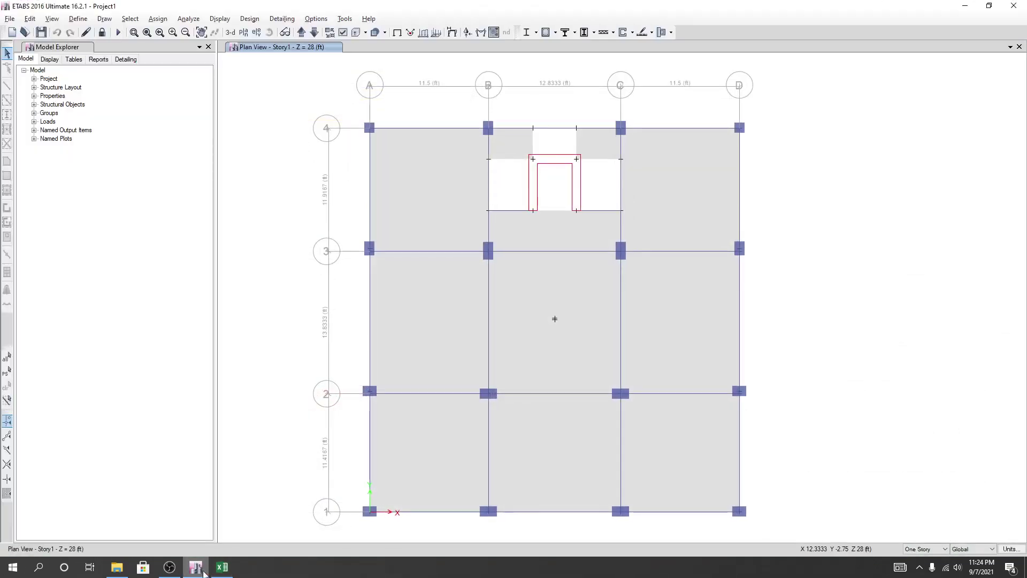
{"action": "right_click", "coordinate": [550, 346]}
{"action": "left_click", "coordinate": [518, 183]}
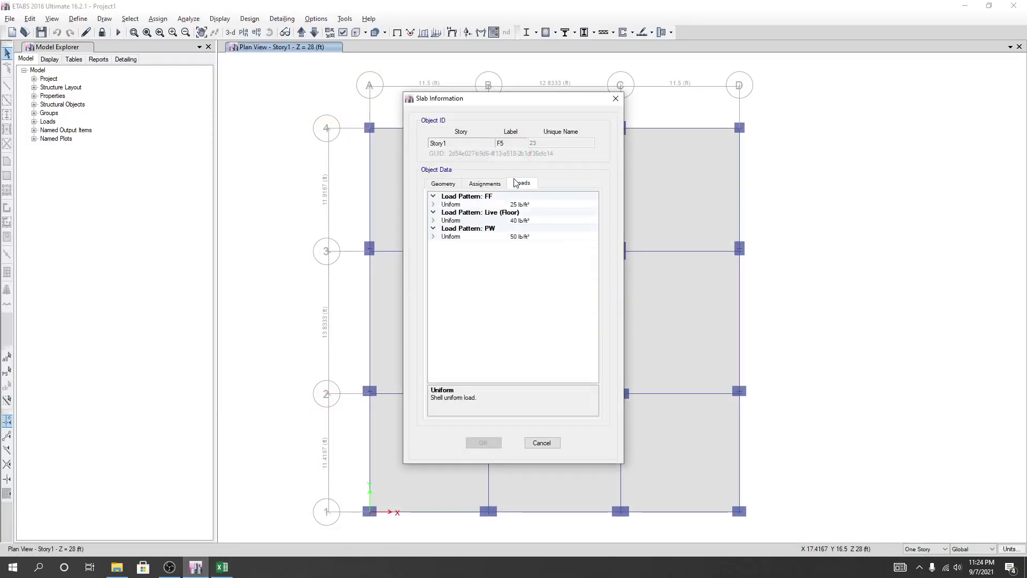
{"action": "left_click_drag", "start_coordinate": [520, 103], "coordinate": [539, 106]}
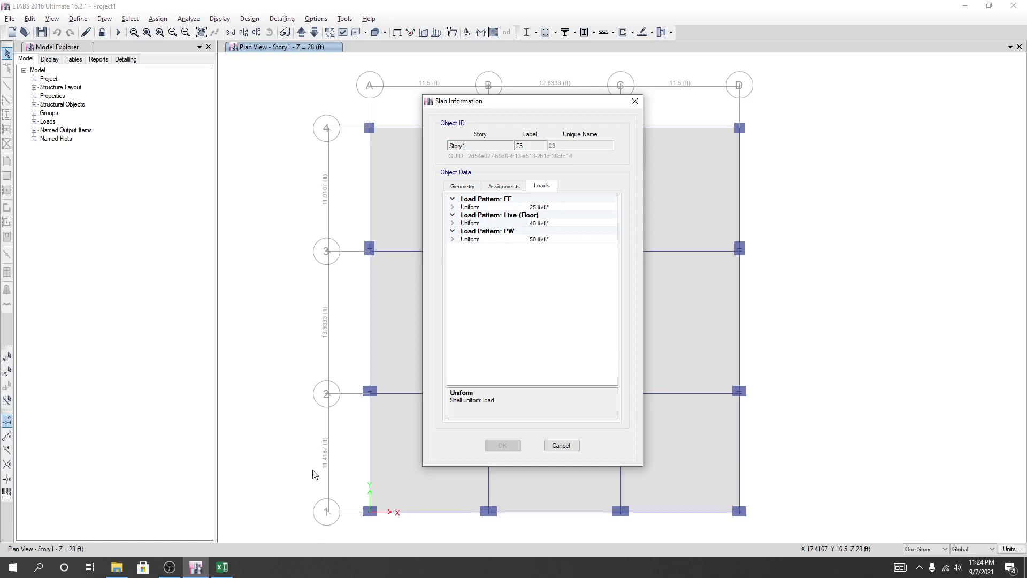
{"action": "left_click", "coordinate": [222, 567]}
{"action": "left_click", "coordinate": [199, 292]}
{"action": "left_click", "coordinate": [194, 273]}
Enter 75 psf as the extra dead load (SDL+FFL).
{"action": "type", "text": "75"}
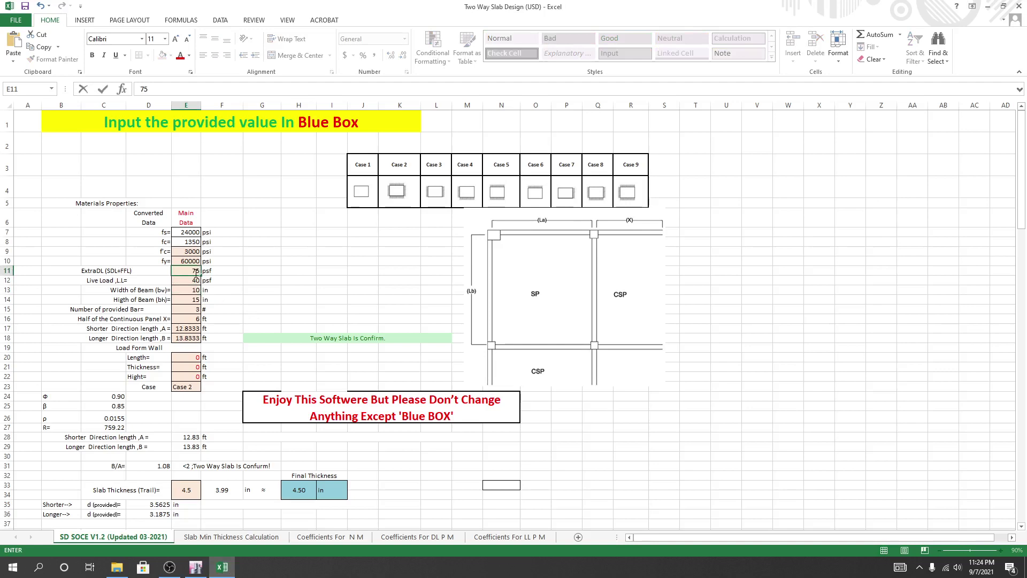
{"action": "key", "text": "Return"}
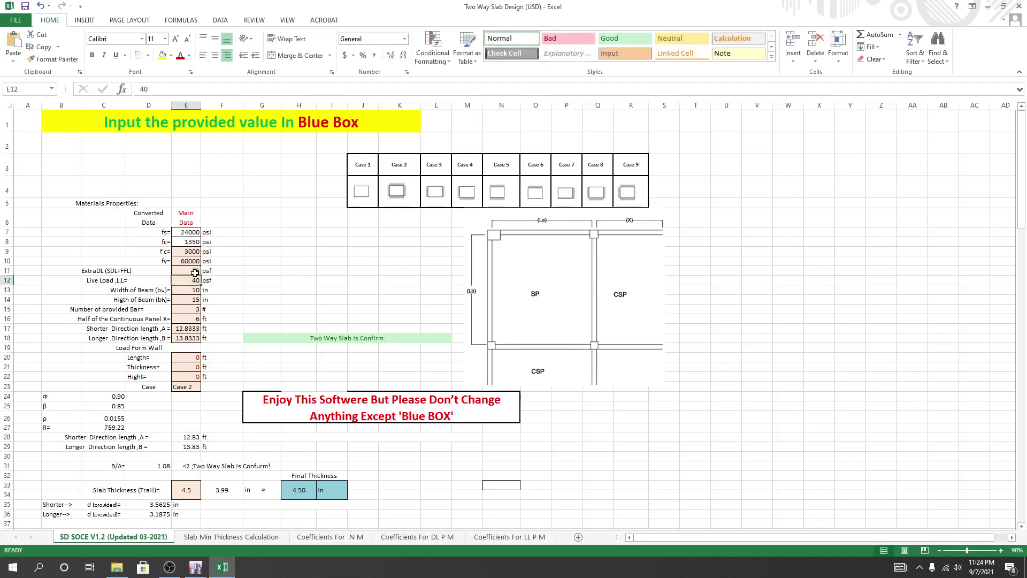
{"action": "left_click", "coordinate": [238, 302]}
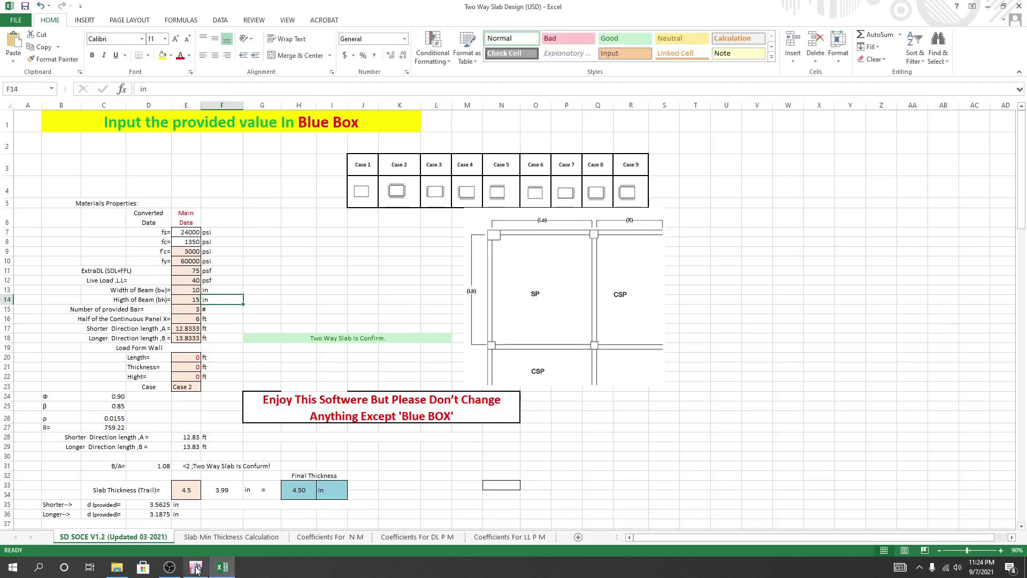
{"action": "left_click", "coordinate": [222, 568]}
{"action": "left_click", "coordinate": [221, 568]}
Confirm the live load of 40 psf and beam inputs of 15 in height and 10 in width.
{"action": "left_click", "coordinate": [188, 281]}
{"action": "left_click", "coordinate": [248, 288]}
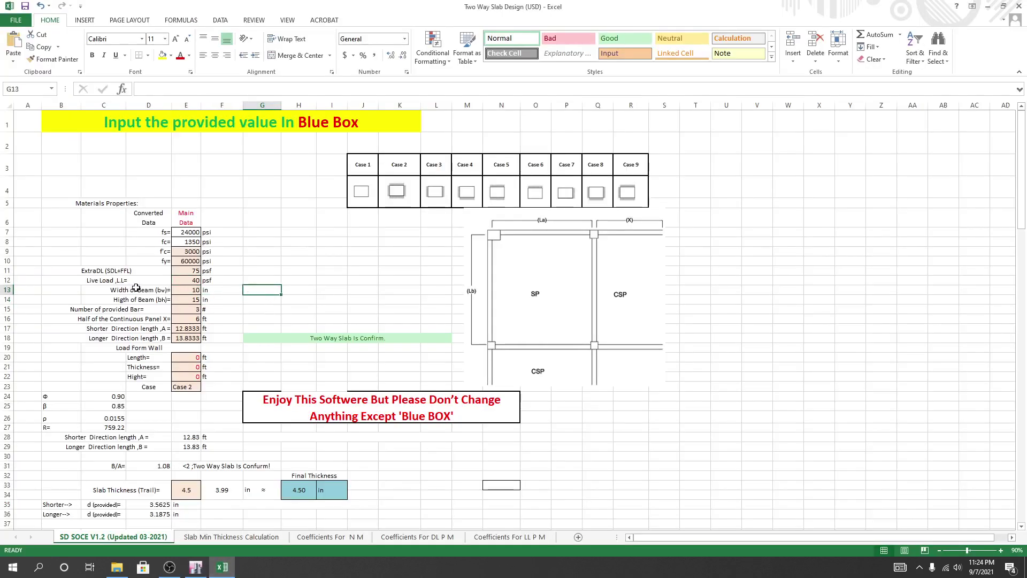
{"action": "key", "text": "Left"}
{"action": "key", "text": "Left"}
{"action": "key", "text": "Down"}
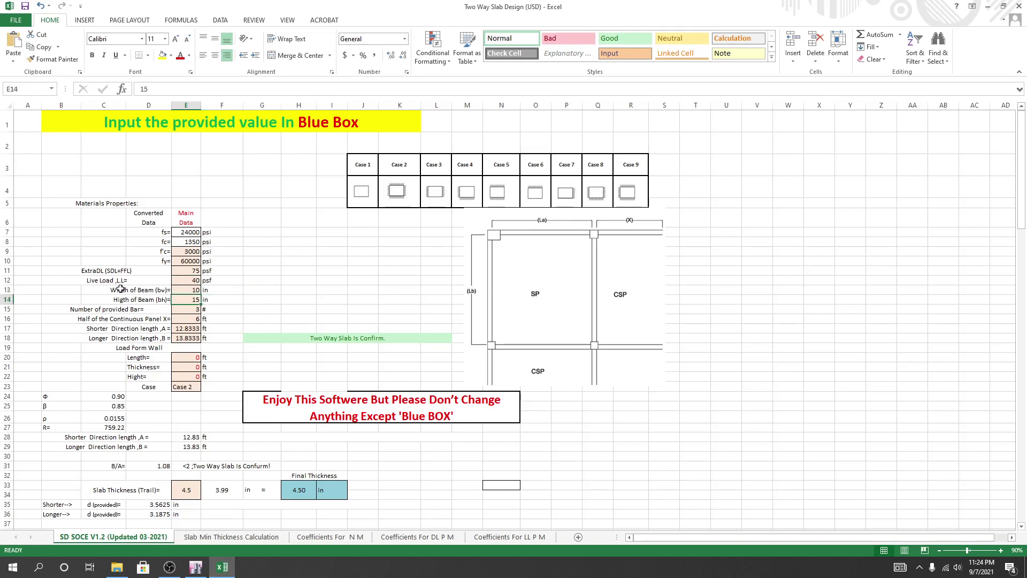
{"action": "left_click", "coordinate": [190, 289]}
{"action": "left_click", "coordinate": [295, 299]}
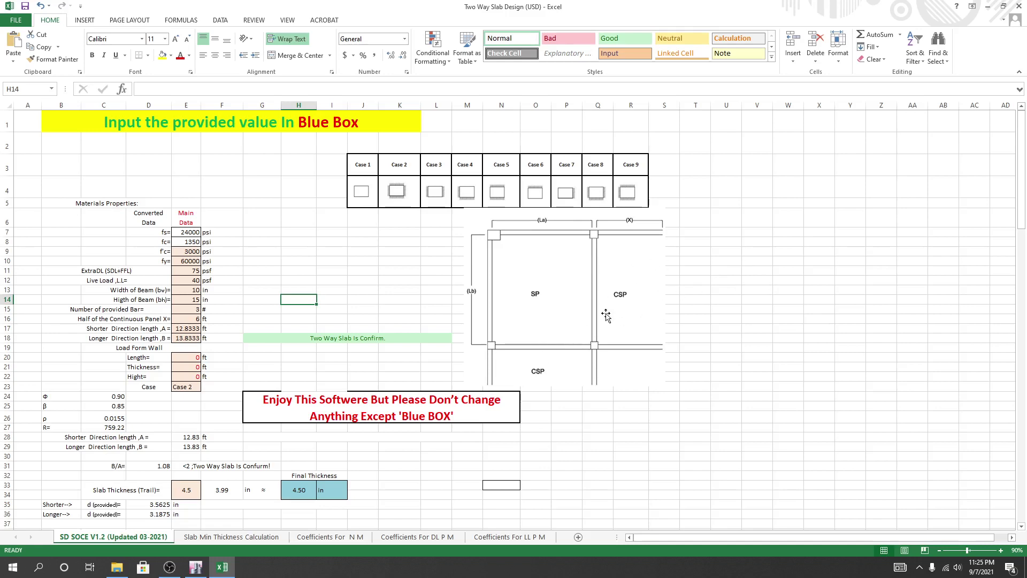
Close the slab information and confirm beam B13 uses section FB(10x15).
{"action": "left_click", "coordinate": [196, 566]}
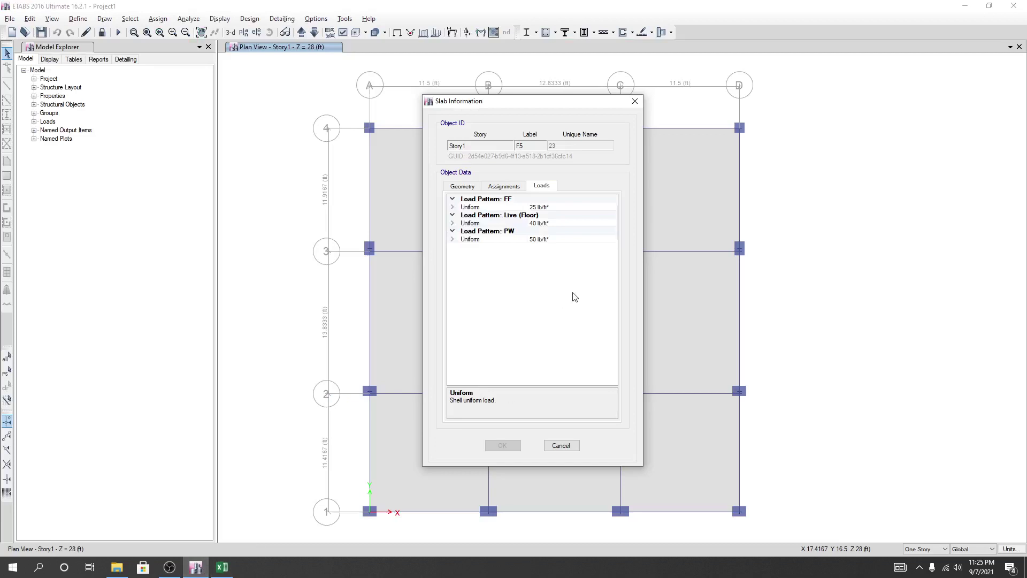
{"action": "left_click", "coordinate": [559, 445]}
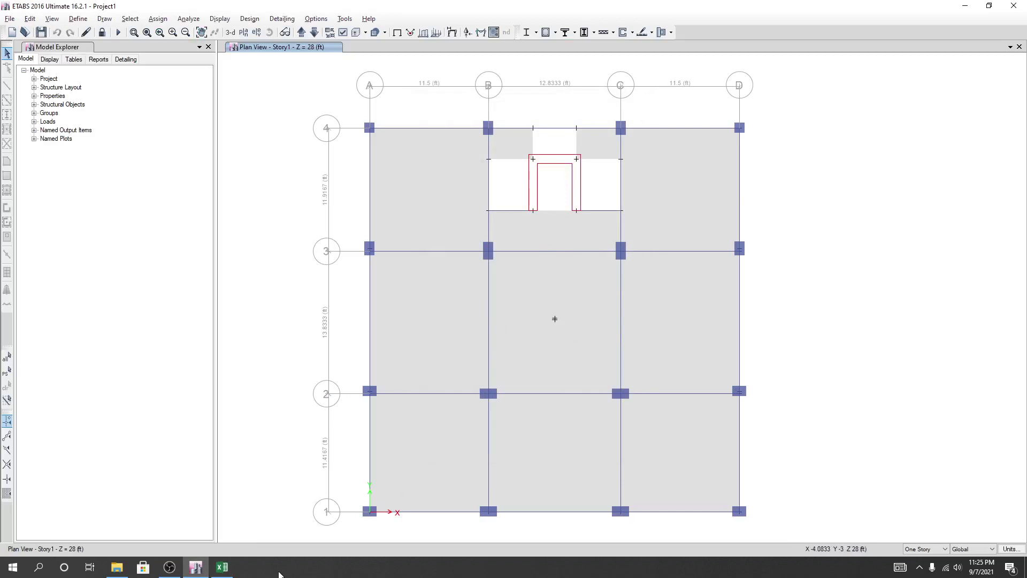
{"action": "right_click", "coordinate": [488, 332]}
{"action": "left_click", "coordinate": [540, 443]}
Verify beam height 15 in, 3 provided bars and half continuous panel X of 6 ft.
{"action": "left_click", "coordinate": [198, 568]}
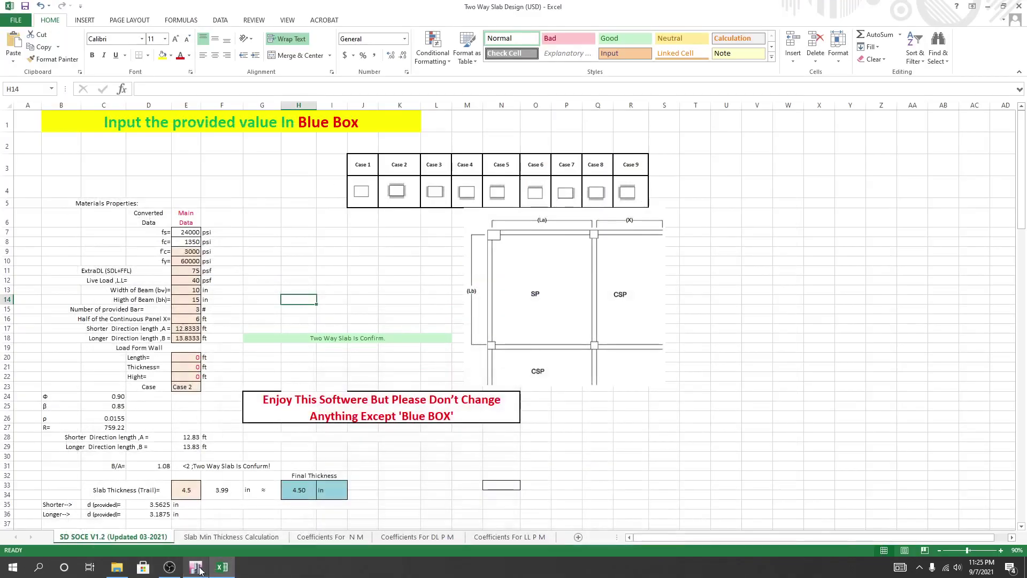
{"action": "left_click", "coordinate": [194, 299]}
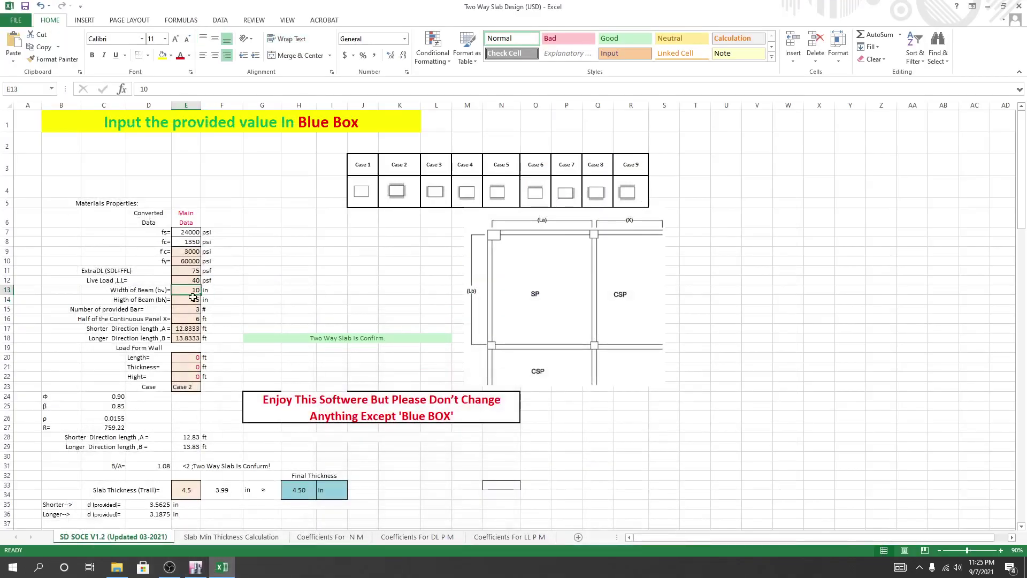
{"action": "left_click", "coordinate": [333, 297]}
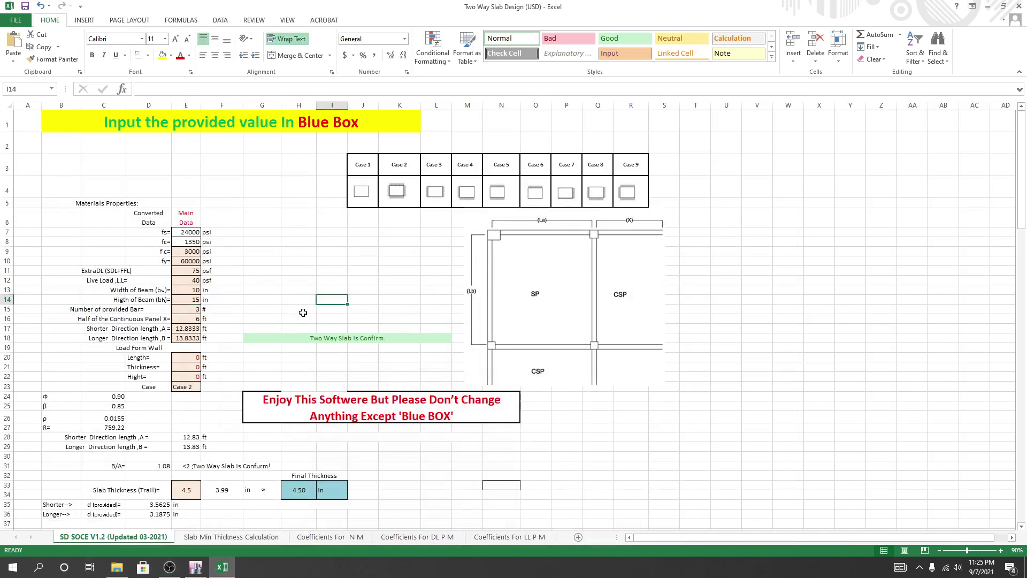
{"action": "left_click", "coordinate": [385, 290]}
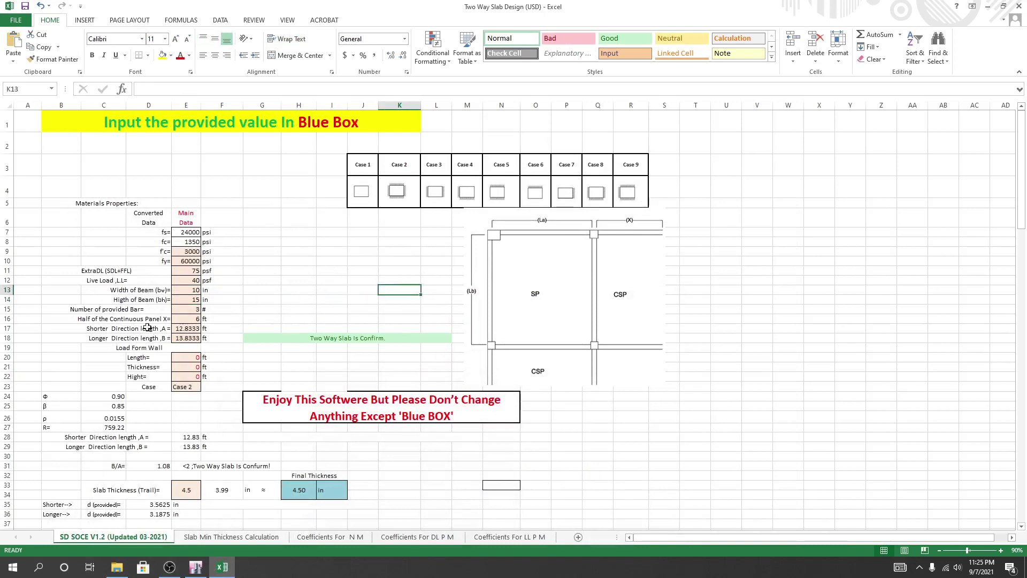
{"action": "left_click", "coordinate": [190, 311]}
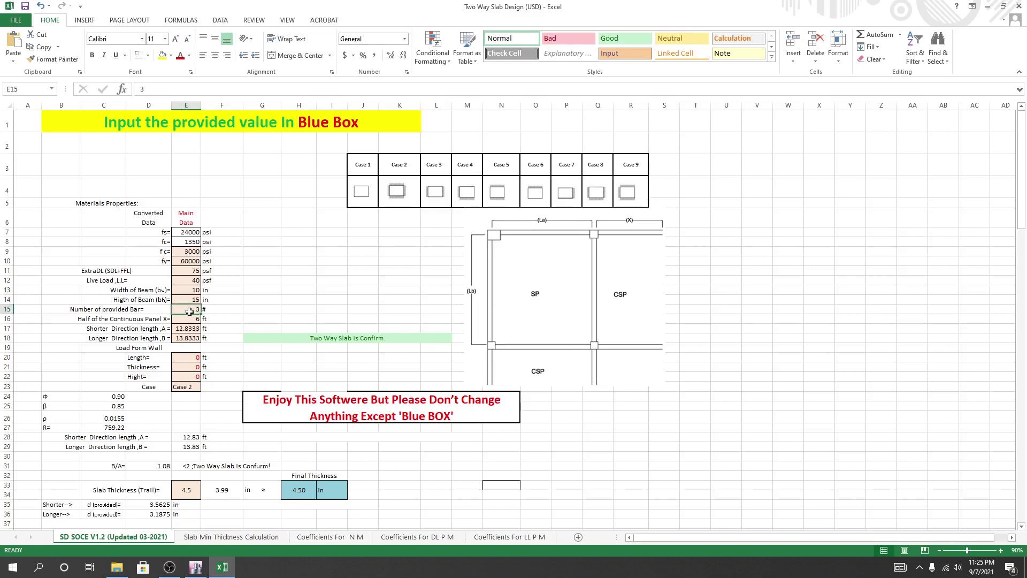
{"action": "left_click", "coordinate": [243, 299]}
{"action": "left_click", "coordinate": [190, 317]}
Read the Story1 grid spacings of 11.5, 12.8333 and 11.5 ft in ETABS.
{"action": "left_click", "coordinate": [195, 567]}
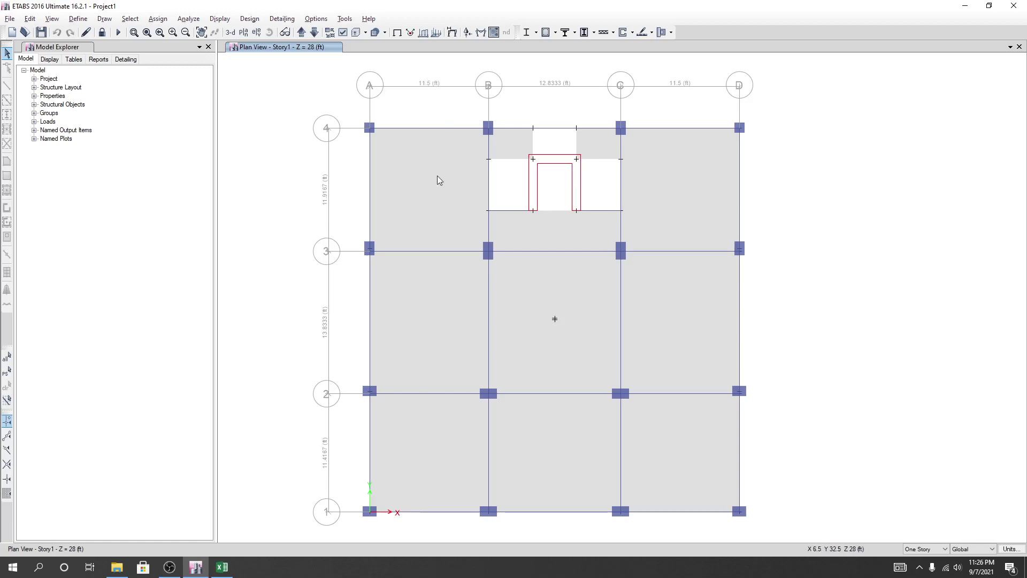
{"action": "left_click", "coordinate": [222, 567]}
Replace X = 6 with 5.75 ft in cell E16, then bring the ETABS Story1 plan forward.
{"action": "left_click", "coordinate": [232, 326]}
{"action": "left_click", "coordinate": [187, 318]}
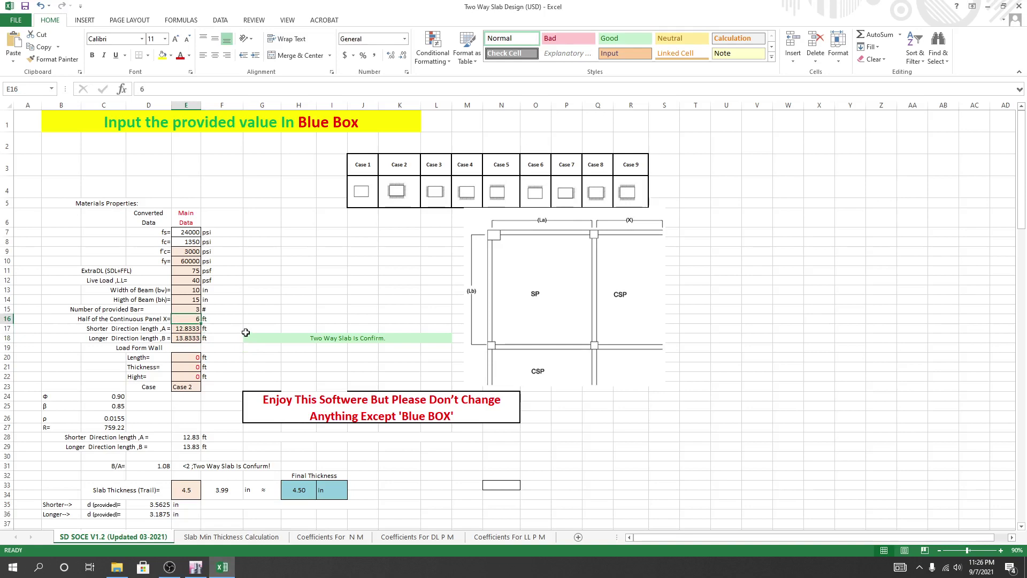
{"action": "type", "text": "5.75"}
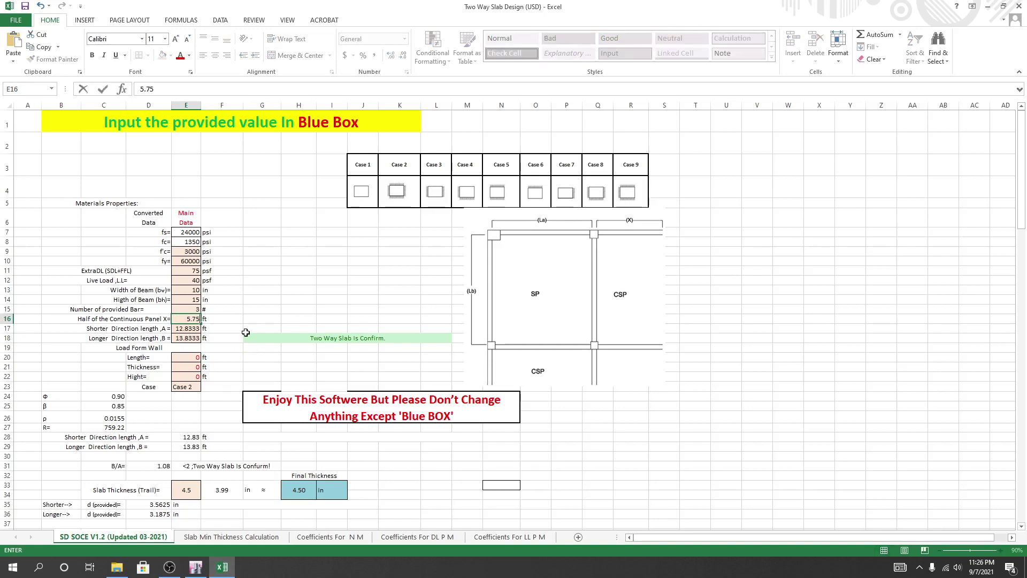
{"action": "key", "text": "Return"}
{"action": "left_click", "coordinate": [245, 300]}
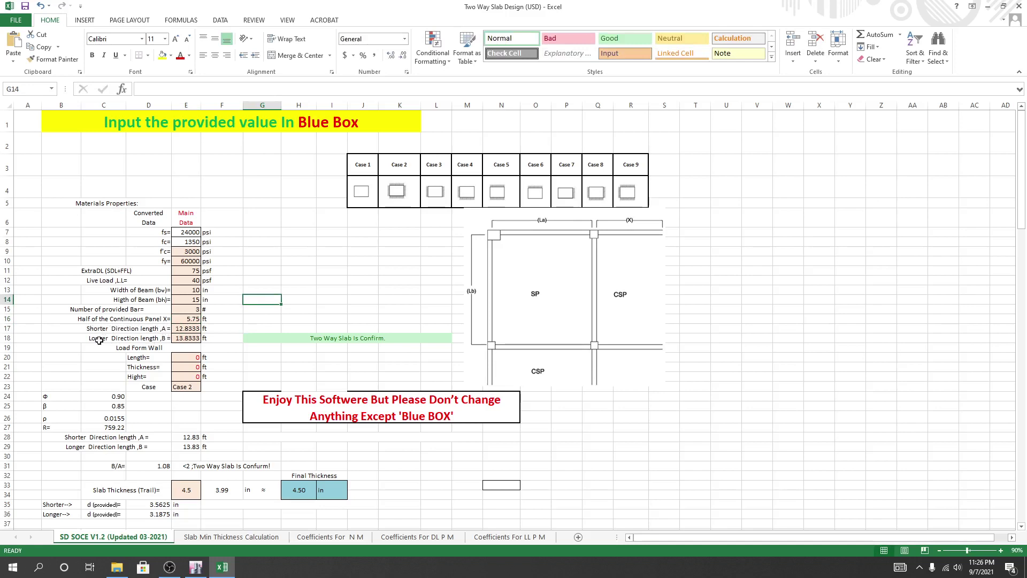
{"action": "left_click", "coordinate": [196, 567]}
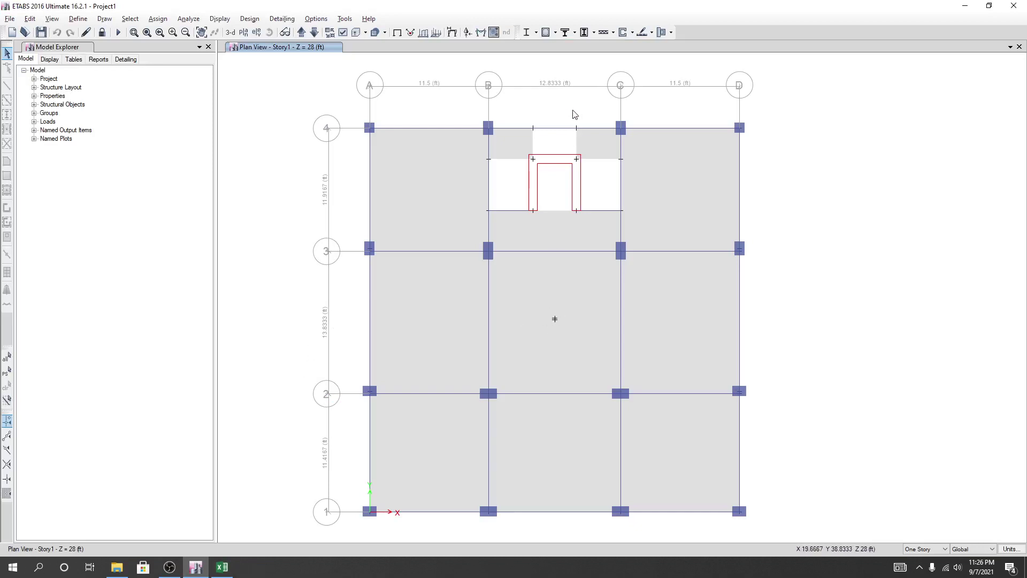
Bring the Two Way Slab Design workbook forward and check the 13.8333 longer-direction length.
{"action": "left_click", "coordinate": [222, 567]}
{"action": "left_click", "coordinate": [231, 355]}
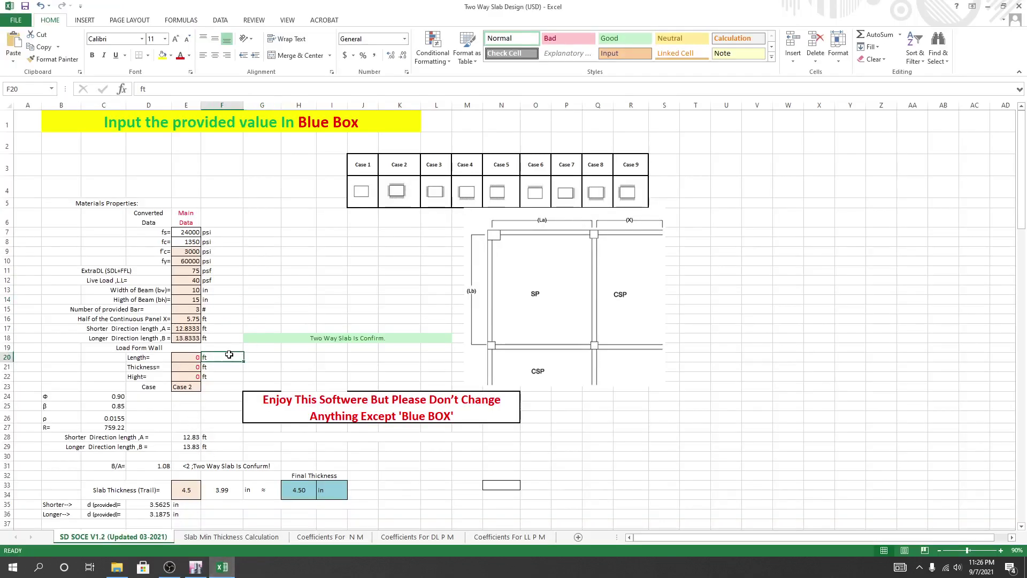
{"action": "left_click", "coordinate": [195, 338]}
{"action": "left_click", "coordinate": [249, 364]}
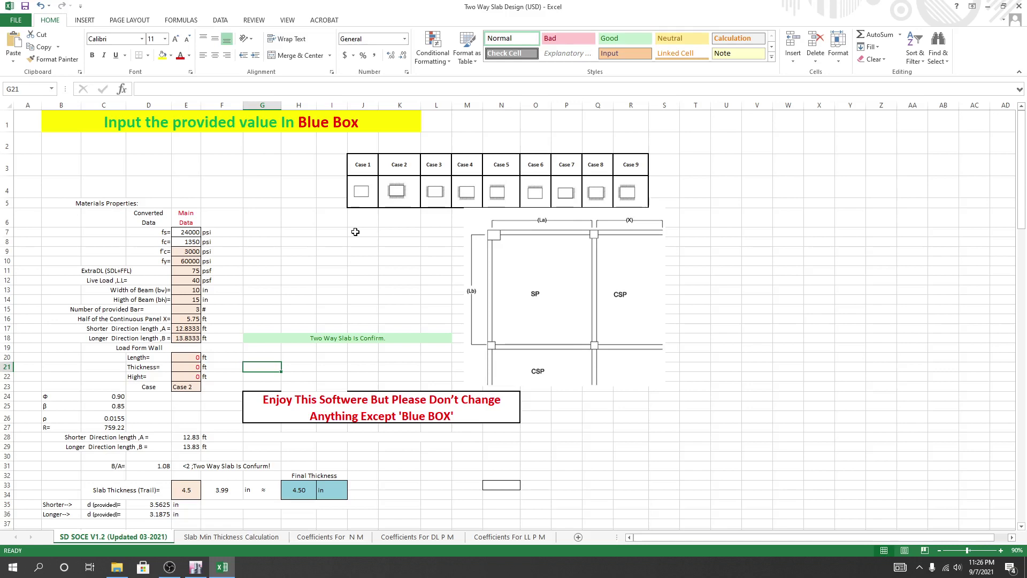
Review the slab case options in E23 and keep Case 2.
{"action": "left_click", "coordinate": [188, 386]}
{"action": "left_click", "coordinate": [206, 387]}
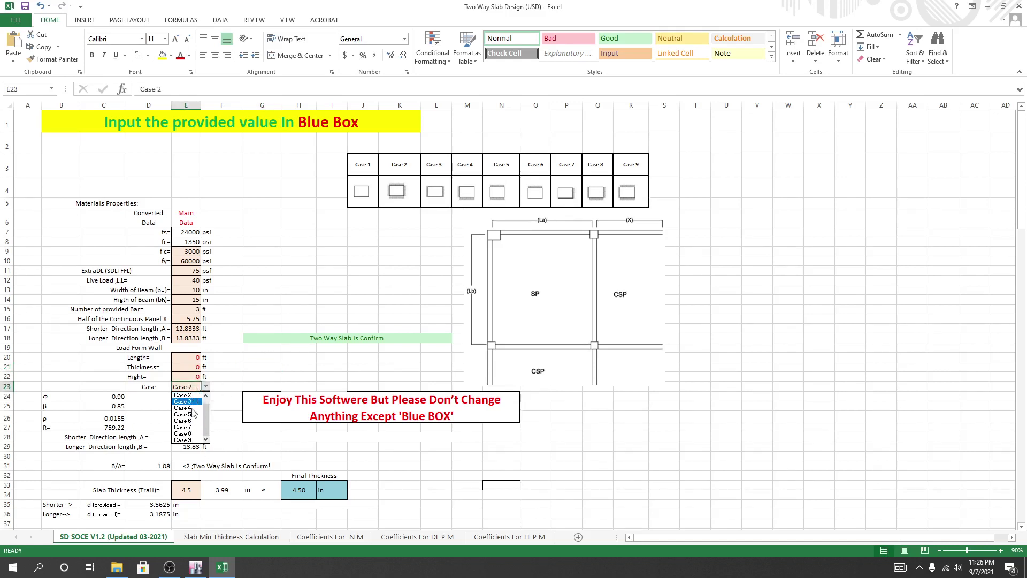
{"action": "left_click", "coordinate": [237, 374]}
{"action": "left_click", "coordinate": [209, 428]}
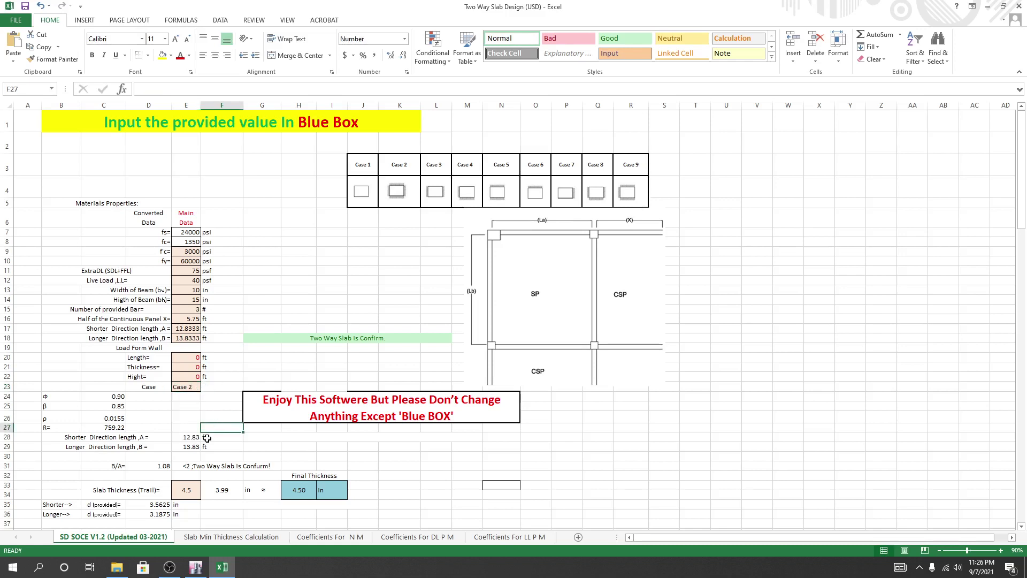
Inspect the trial thickness entry and the 3.99 in minimum thickness formula.
{"action": "scroll", "coordinate": [206, 438], "scroll_direction": "down", "scroll_amount": 1}
{"action": "left_click", "coordinate": [190, 426]}
{"action": "left_click", "coordinate": [220, 425]}
{"action": "left_click", "coordinate": [225, 443]}
{"action": "left_click", "coordinate": [222, 425]}
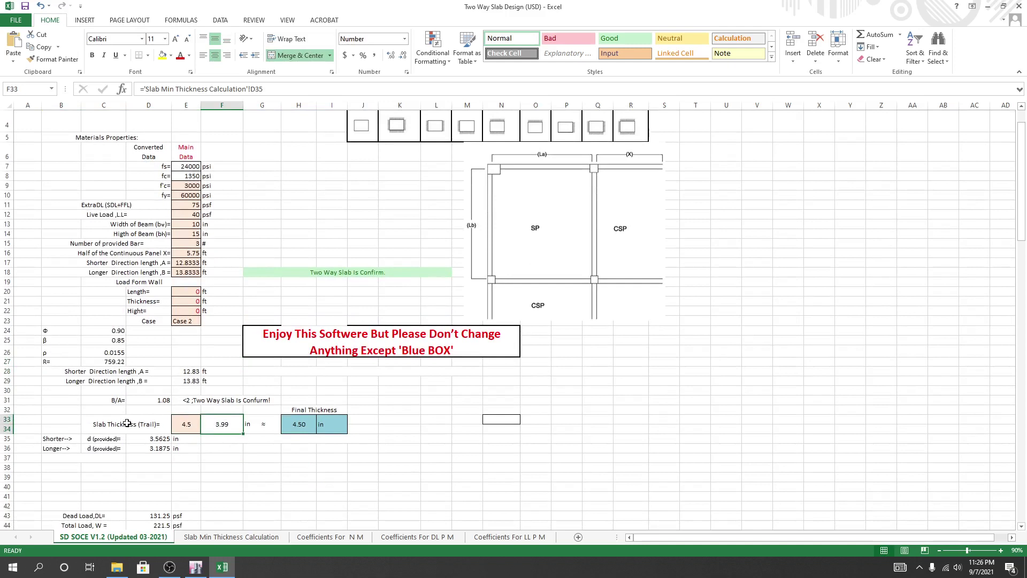
Check the final thickness formula, then set the trial slab thickness to 4 in.
{"action": "left_click", "coordinate": [228, 447]}
{"action": "left_click", "coordinate": [225, 469]}
{"action": "left_click", "coordinate": [217, 426]}
{"action": "left_click", "coordinate": [194, 426]}
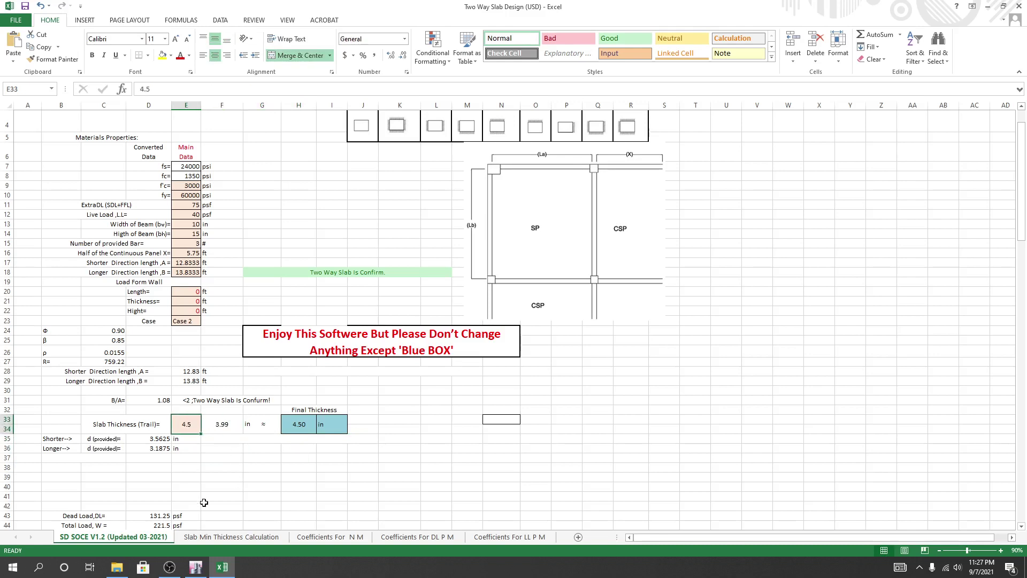
{"action": "type", "text": "4"}
{"action": "key", "text": "Return"}
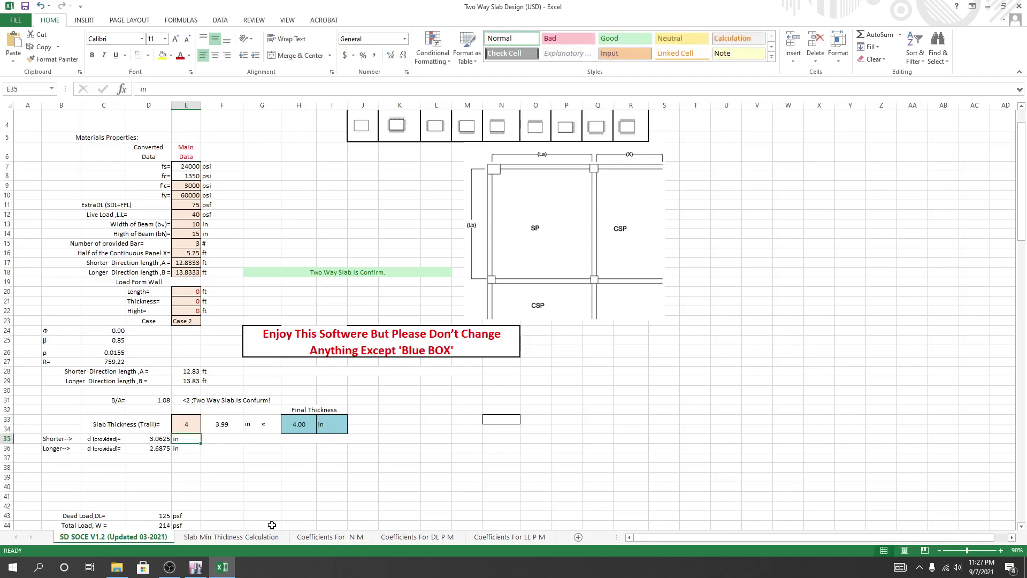
{"action": "left_click", "coordinate": [269, 495]}
Review the depth check results and change the trial slab thickness to 3.5 in.
{"action": "scroll", "coordinate": [256, 481], "scroll_direction": "down", "scroll_amount": 6}
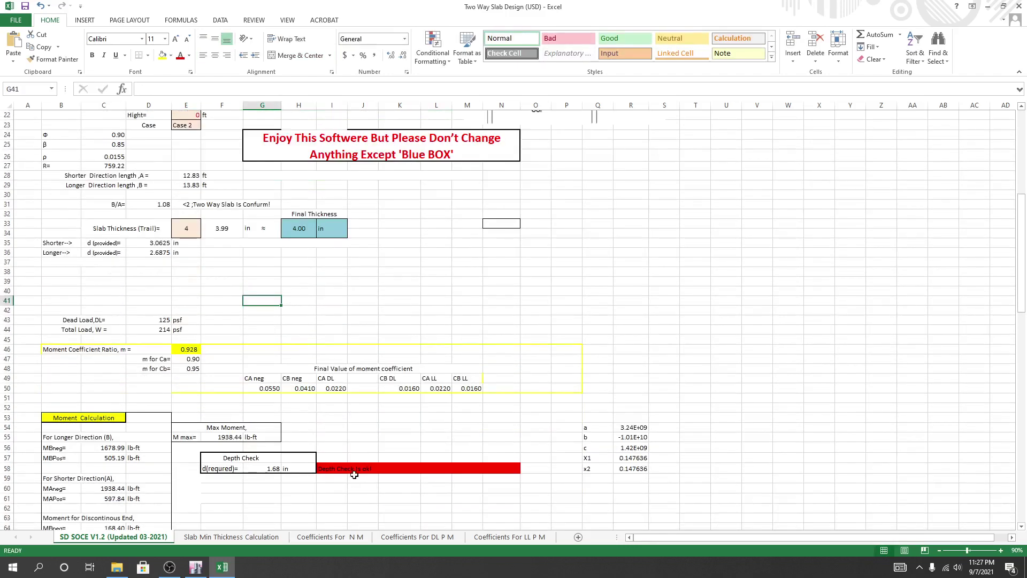
{"action": "scroll", "coordinate": [357, 467], "scroll_direction": "up", "scroll_amount": 6}
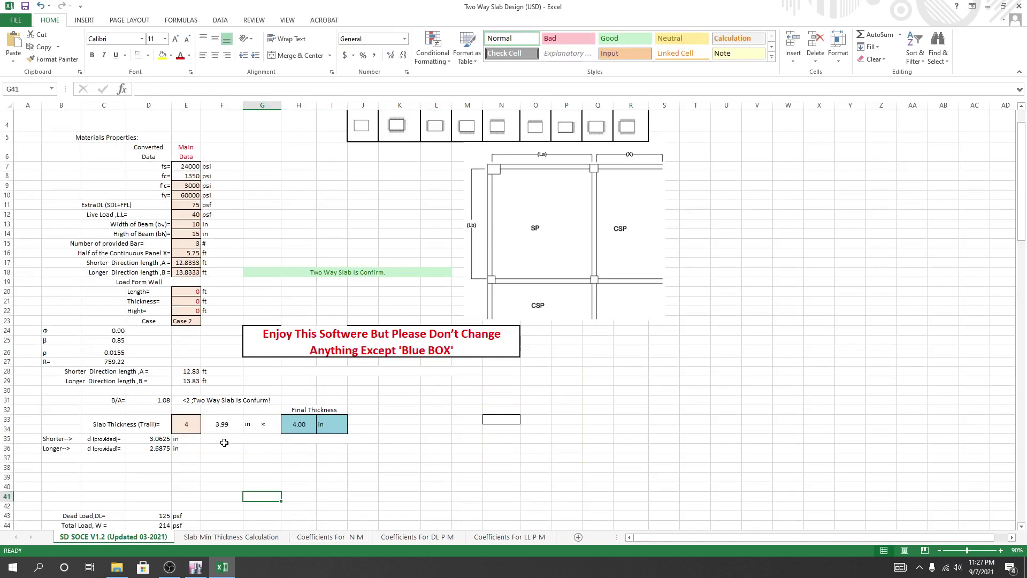
{"action": "left_click", "coordinate": [224, 458]}
{"action": "left_click", "coordinate": [314, 469]}
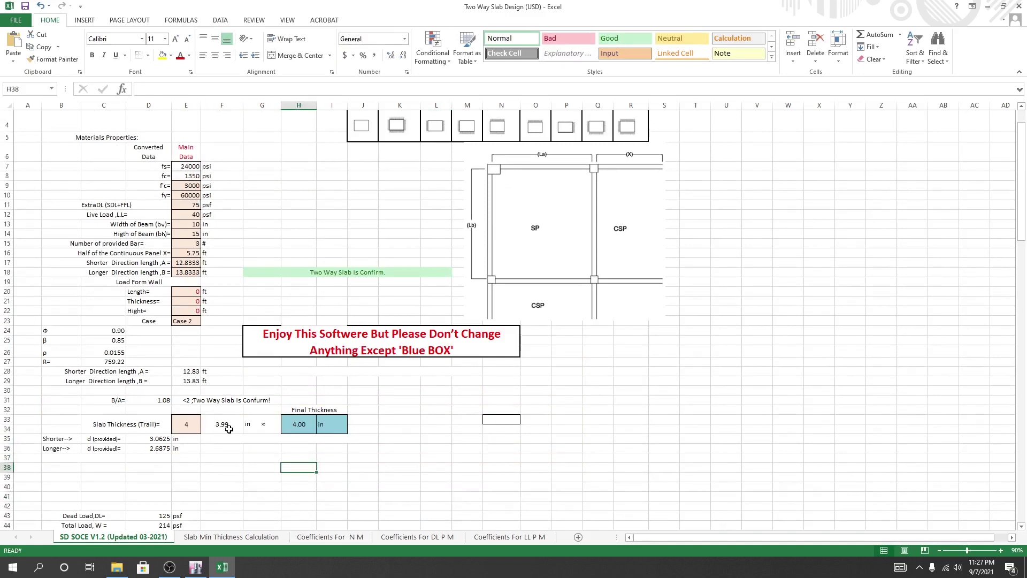
{"action": "left_click", "coordinate": [186, 424]}
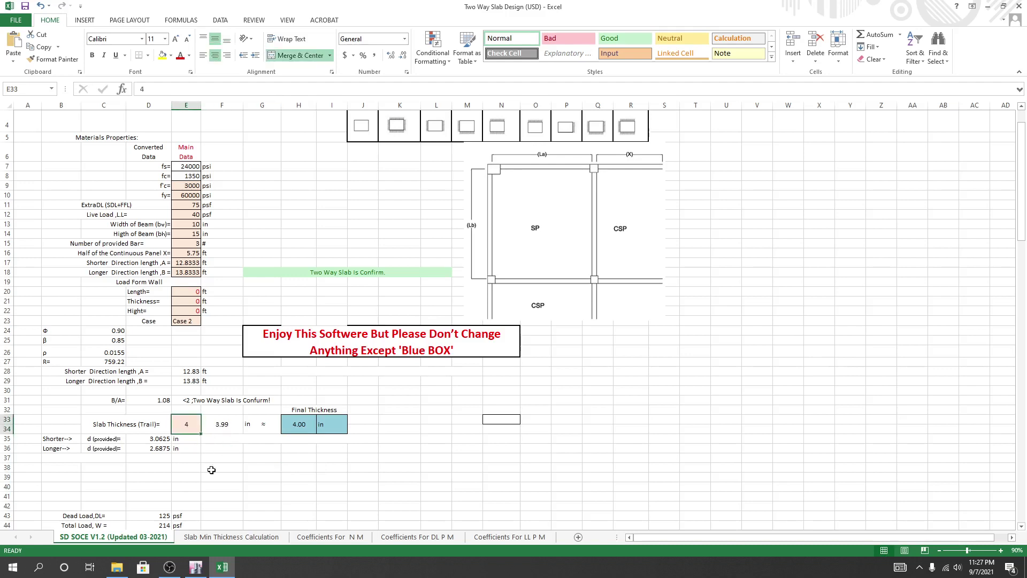
{"action": "left_click", "coordinate": [224, 459]}
{"action": "left_click", "coordinate": [187, 425]}
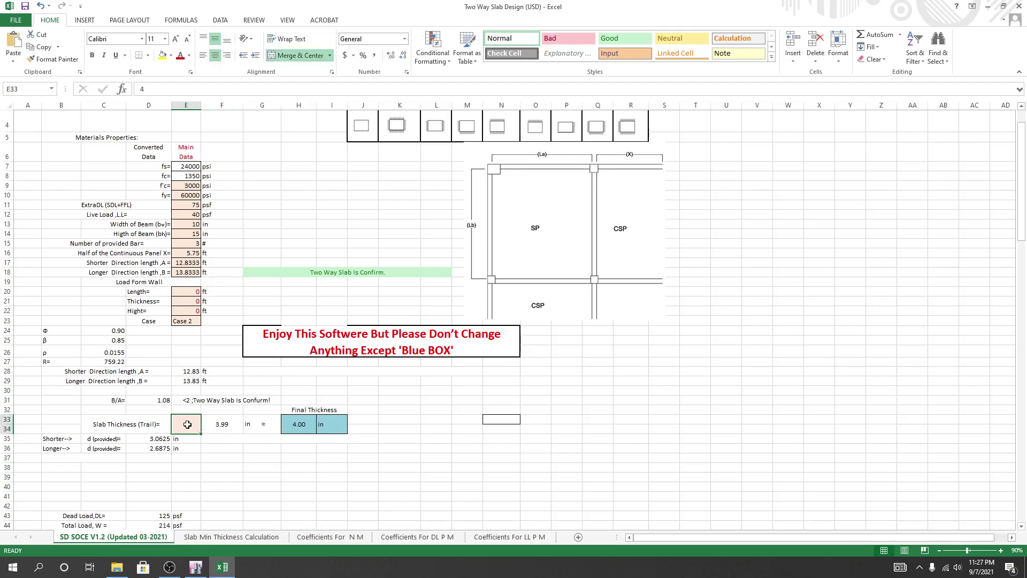
{"action": "left_click", "coordinate": [230, 461]}
{"action": "left_click", "coordinate": [191, 425]}
{"action": "type", "text": "3.5"}
{"action": "key", "text": "Return"}
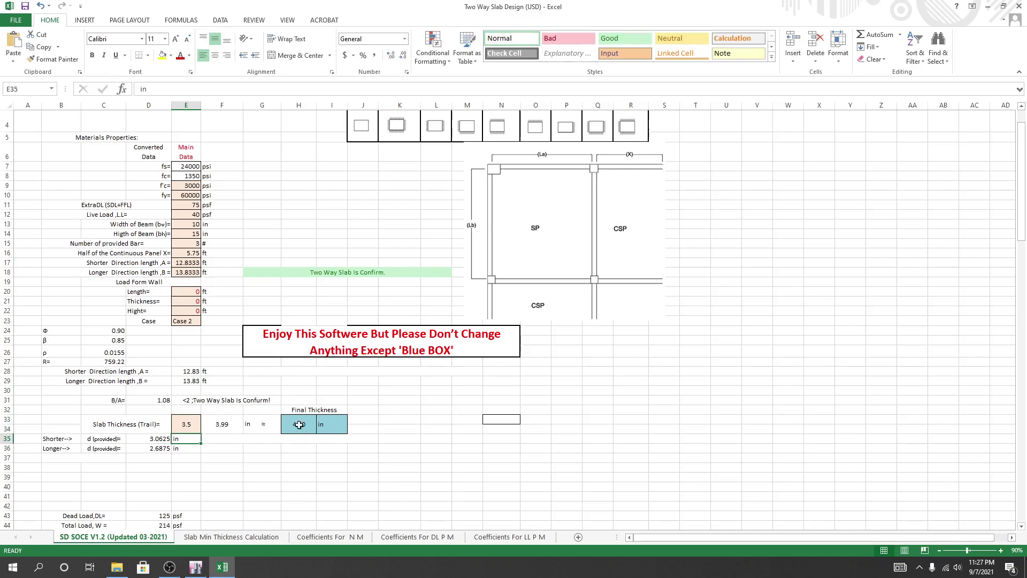
Raise the trial slab thickness back to 4 in, then to 4.5 in.
{"action": "key", "text": "Up"}
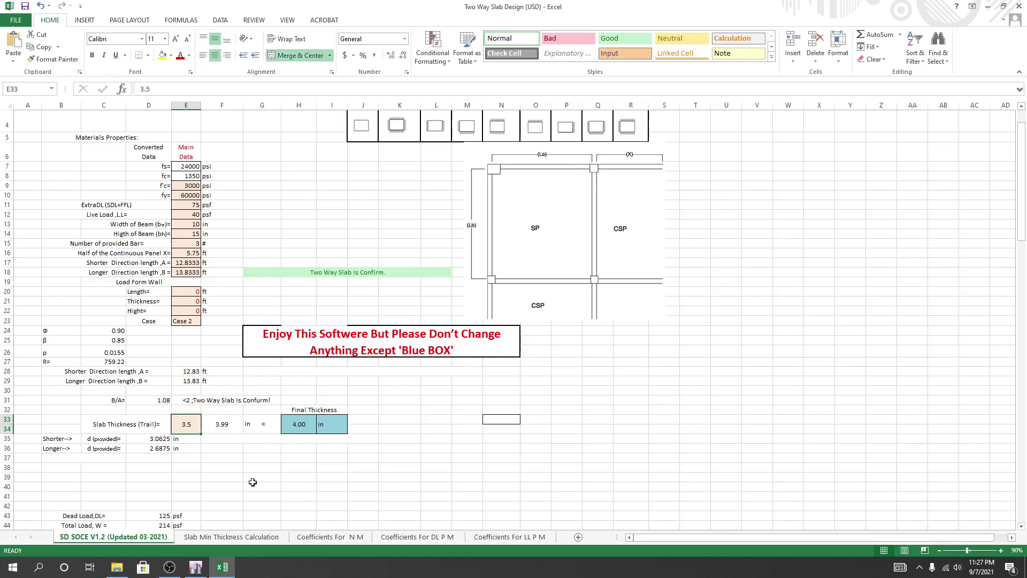
{"action": "type", "text": "4"}
{"action": "key", "text": "Return"}
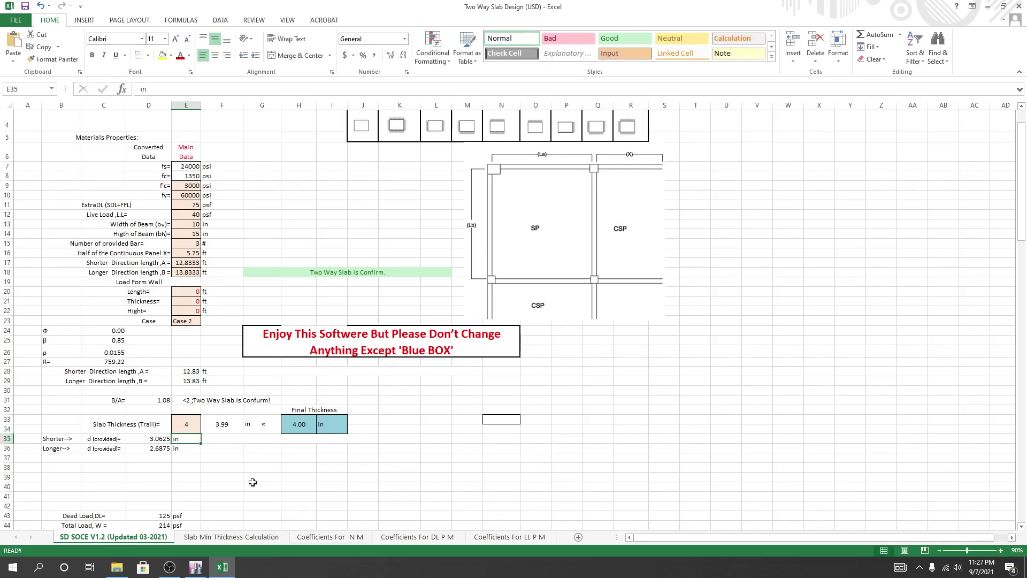
{"action": "left_click", "coordinate": [236, 478]}
{"action": "left_click", "coordinate": [190, 430]}
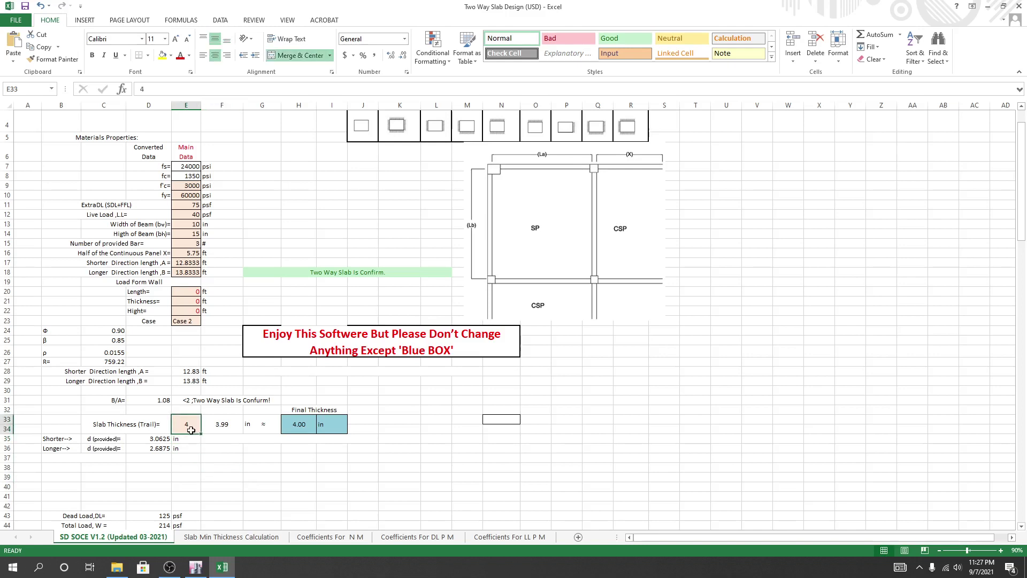
{"action": "type", "text": "4.5"}
{"action": "key", "text": "Return"}
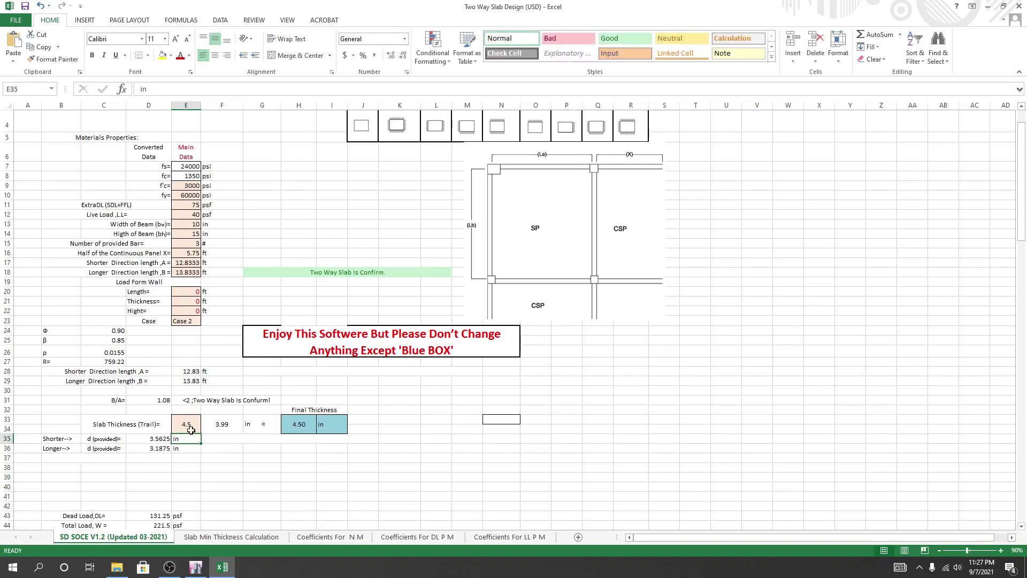
{"action": "left_click", "coordinate": [256, 488]}
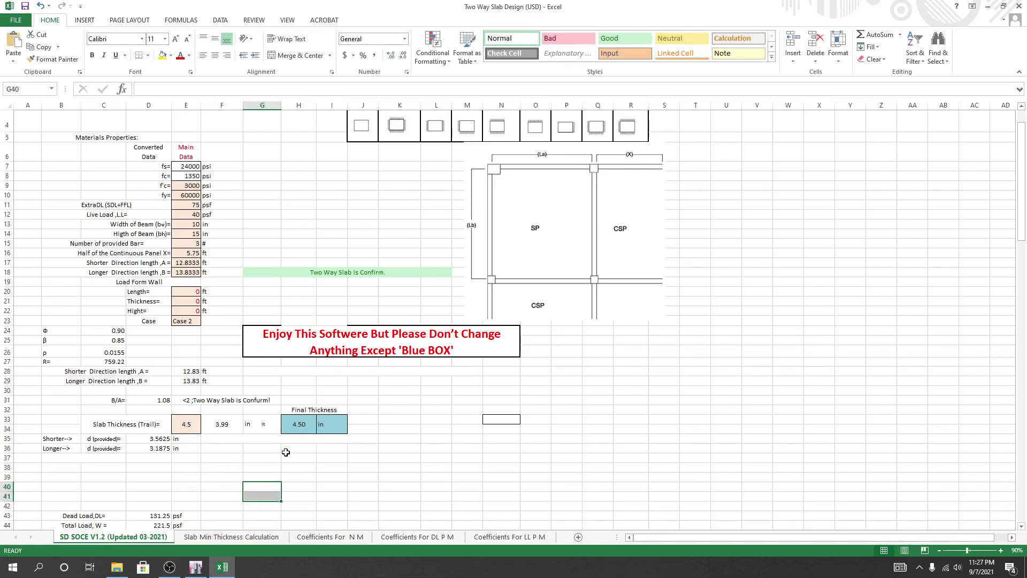
Enter 5 in as the trial slab thickness, giving a 5.00 in final thickness.
{"action": "left_click", "coordinate": [261, 458]}
{"action": "left_click", "coordinate": [190, 429]}
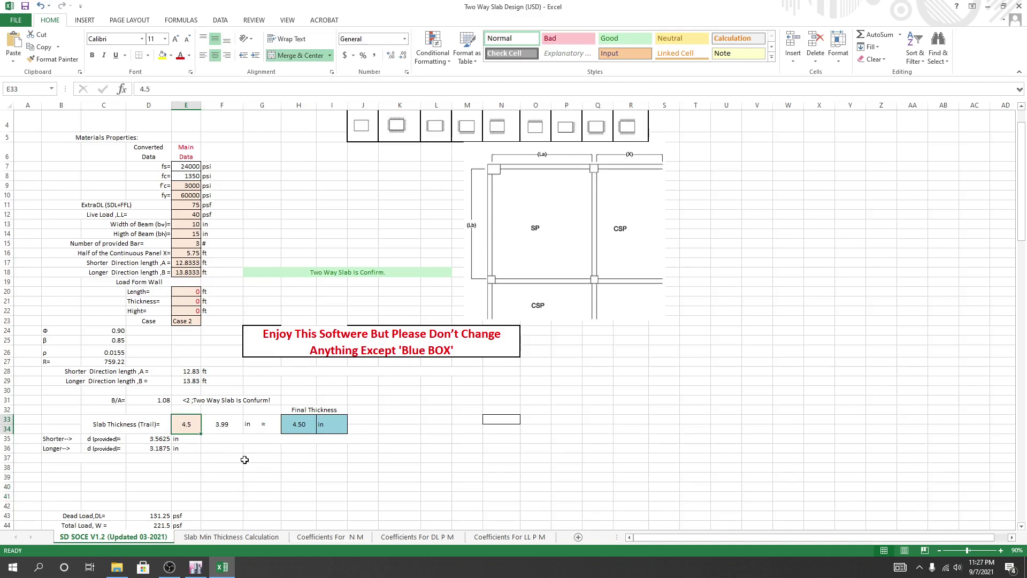
{"action": "type", "text": "5"}
{"action": "key", "text": "Return"}
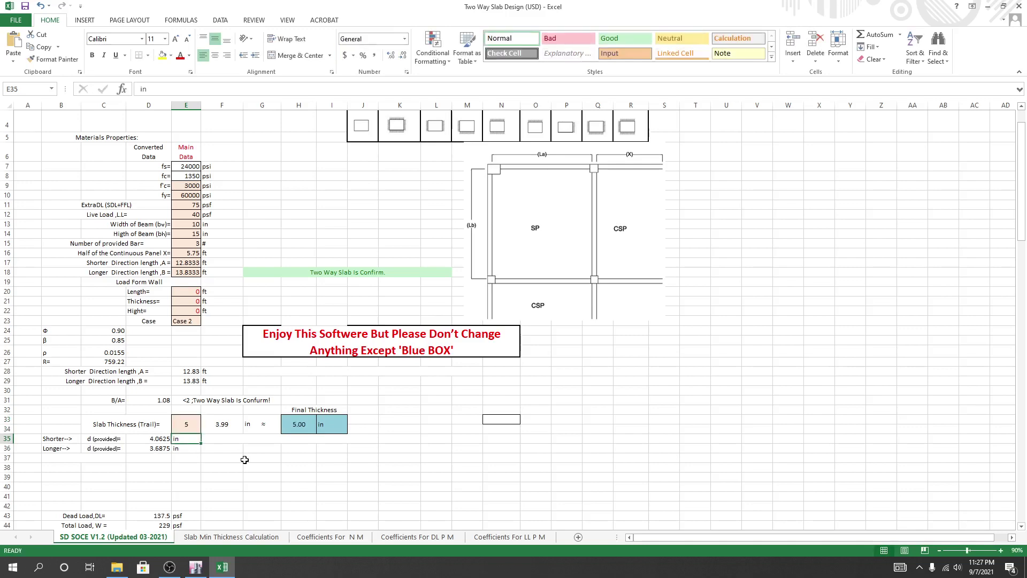
{"action": "left_click", "coordinate": [245, 460]}
{"action": "scroll", "coordinate": [343, 460], "scroll_direction": "down", "scroll_amount": 14}
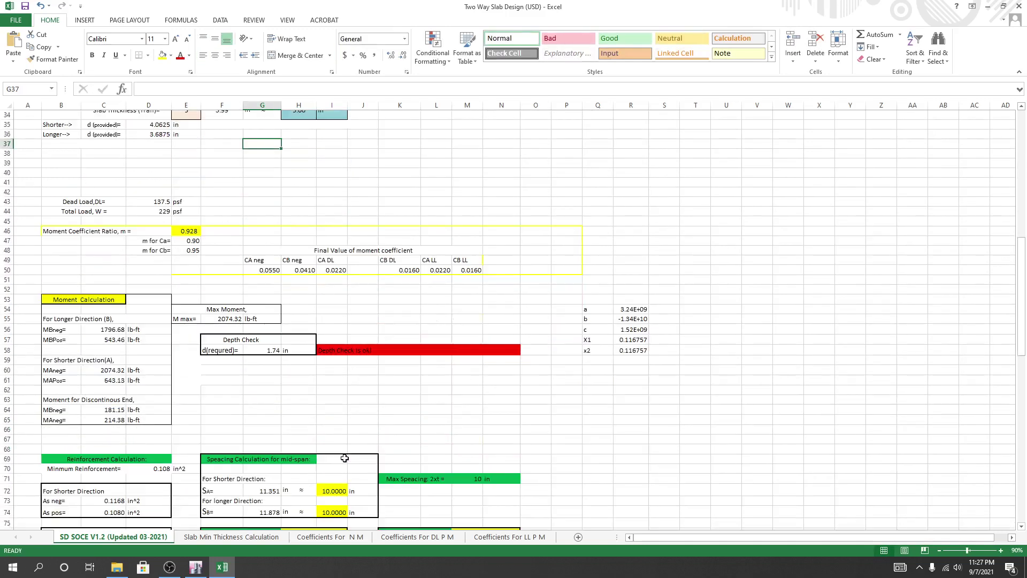
{"action": "scroll", "coordinate": [348, 454], "scroll_direction": "down", "scroll_amount": 3}
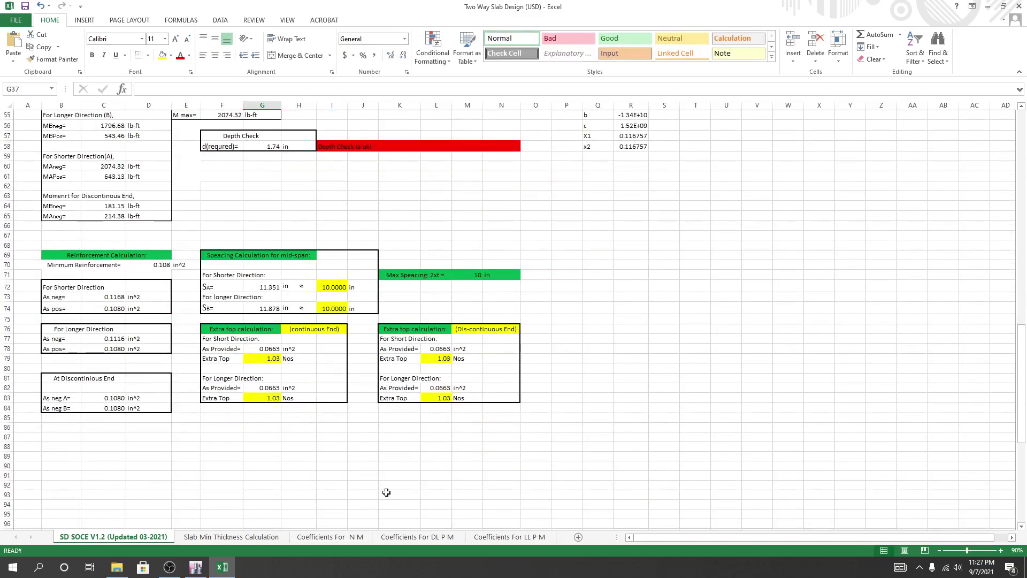
{"action": "scroll", "coordinate": [387, 492], "scroll_direction": "up", "scroll_amount": 3}
{"action": "scroll", "coordinate": [441, 469], "scroll_direction": "down", "scroll_amount": 2}
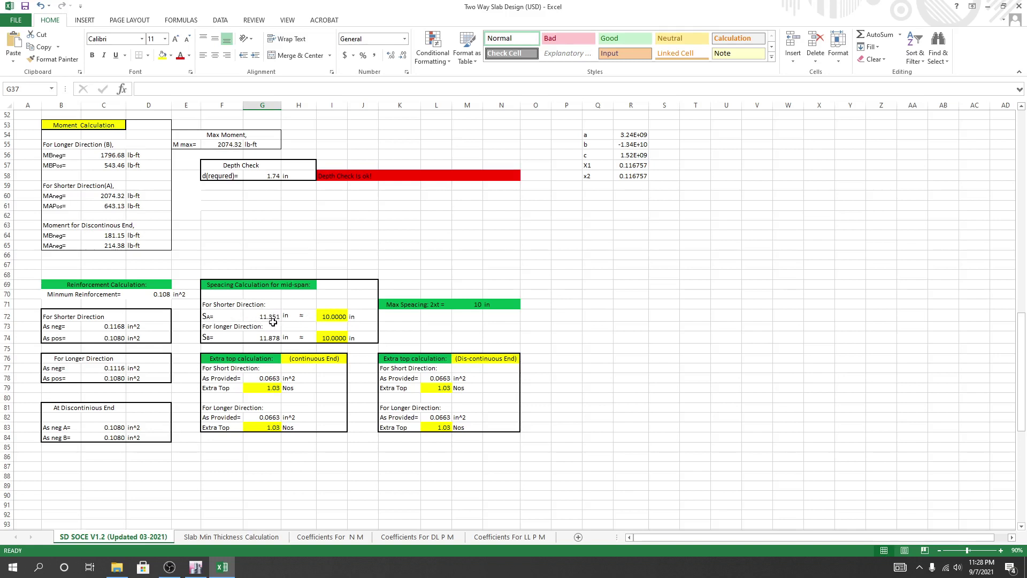
{"action": "scroll", "coordinate": [275, 338], "scroll_direction": "up", "scroll_amount": 9}
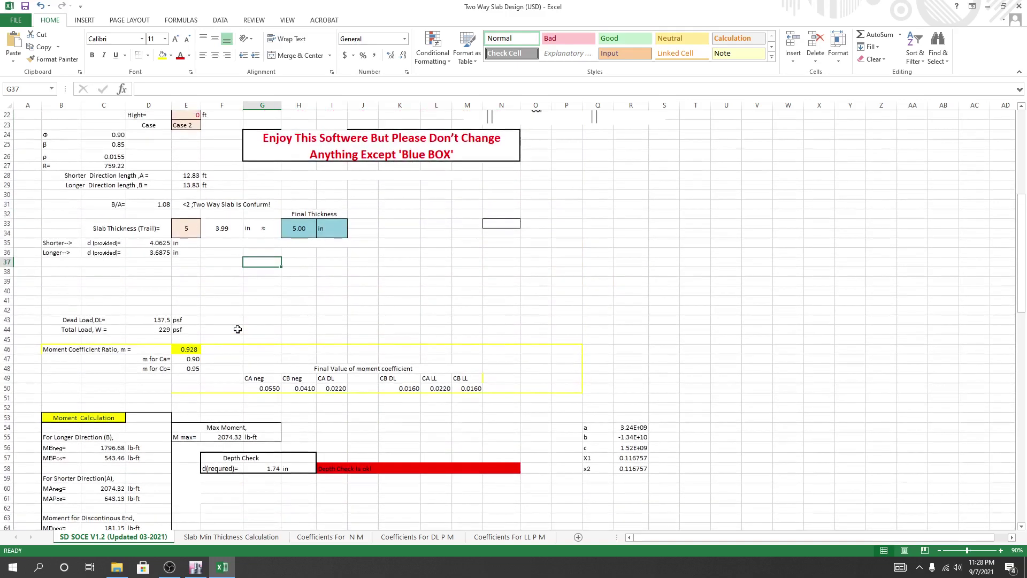
Lower the trial slab thickness in E33 to 4.5 in and review the results.
{"action": "left_click", "coordinate": [185, 206]}
{"action": "type", "text": "4"}
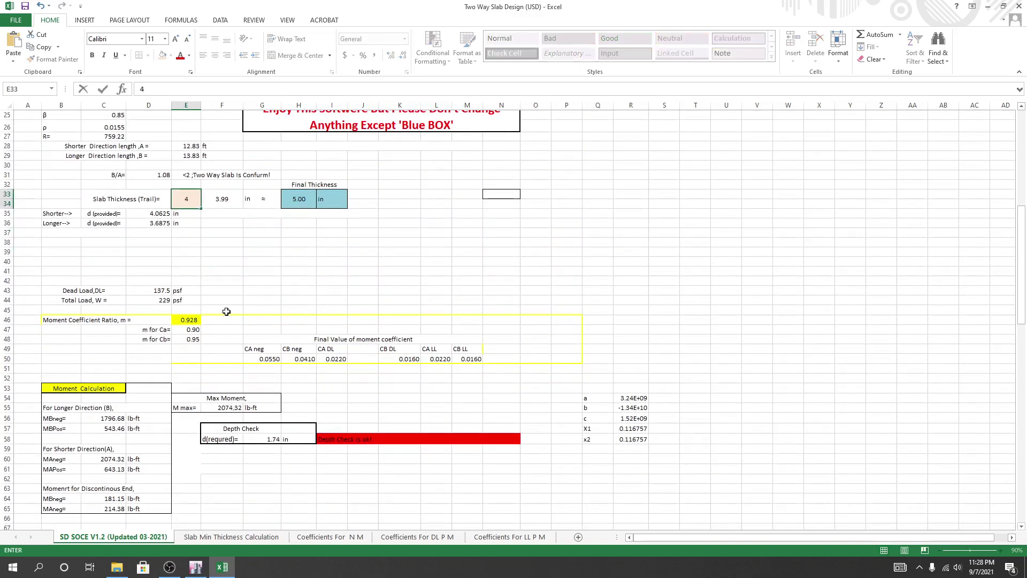
{"action": "type", "text": ".5"}
{"action": "key", "text": "Return"}
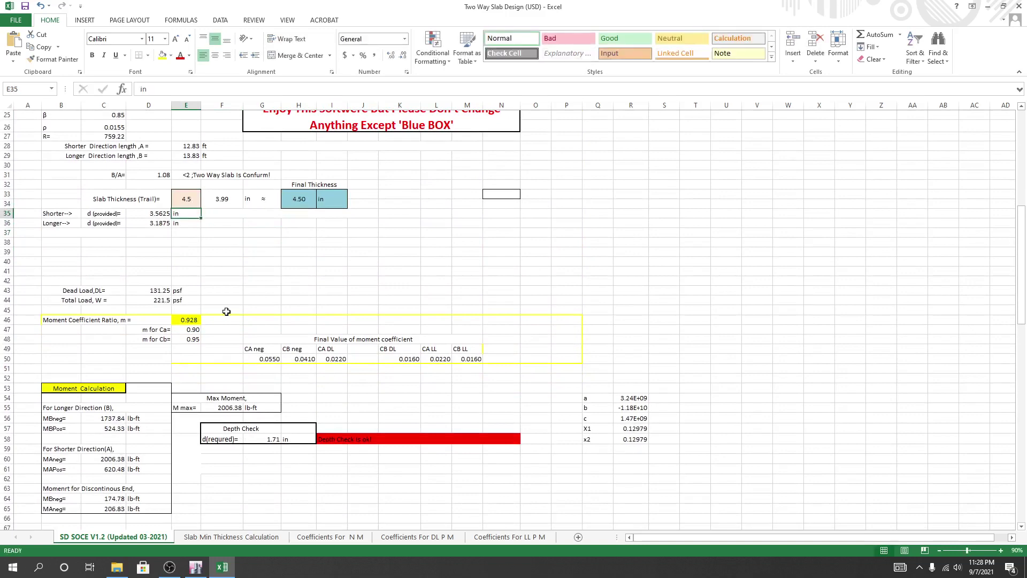
{"action": "left_click", "coordinate": [265, 280]}
{"action": "scroll", "coordinate": [342, 345], "scroll_direction": "down", "scroll_amount": 8}
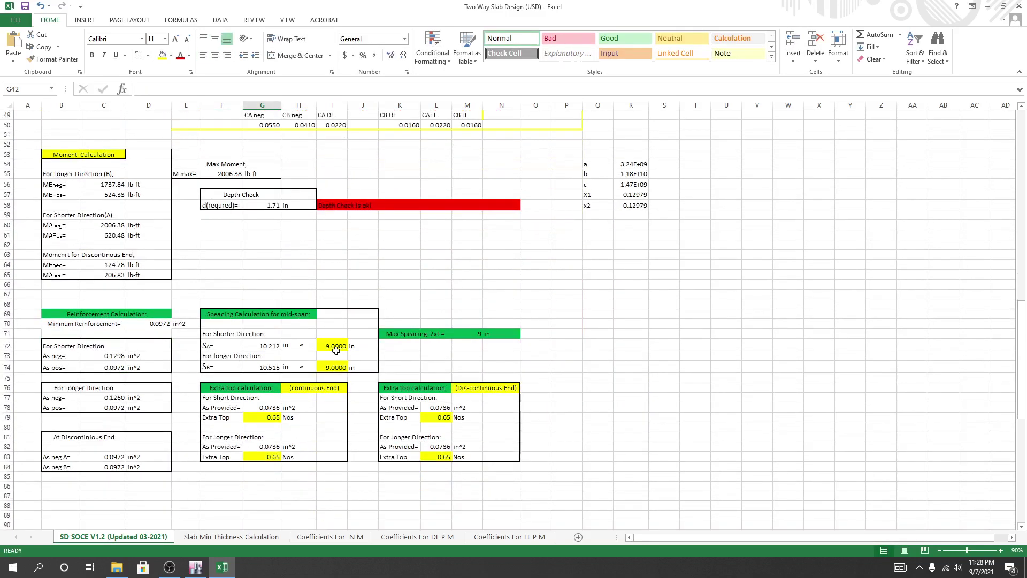
{"action": "scroll", "coordinate": [294, 264], "scroll_direction": "up", "scroll_amount": 9}
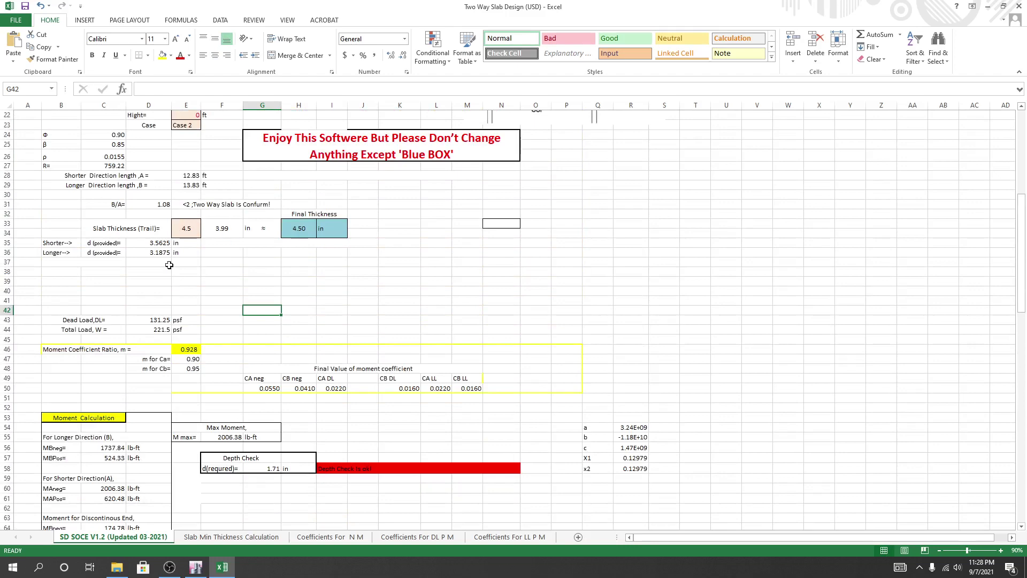
{"action": "scroll", "coordinate": [319, 244], "scroll_direction": "down", "scroll_amount": 11}
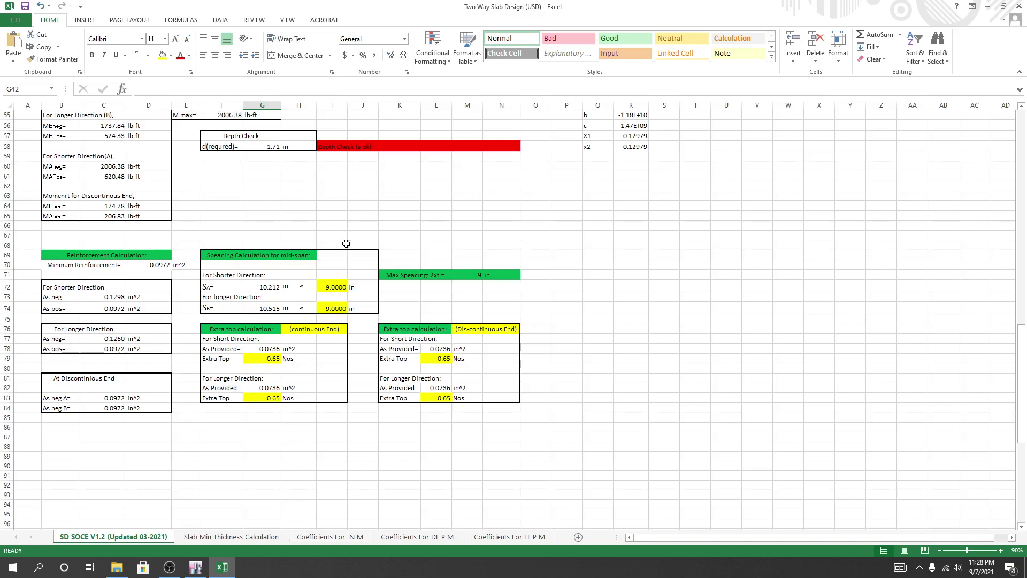
Inspect the shorter- and longer-direction spacing formulas, then switch to ETABS.
{"action": "left_click", "coordinate": [336, 288]}
{"action": "left_click", "coordinate": [336, 308]}
{"action": "left_click", "coordinate": [442, 293]}
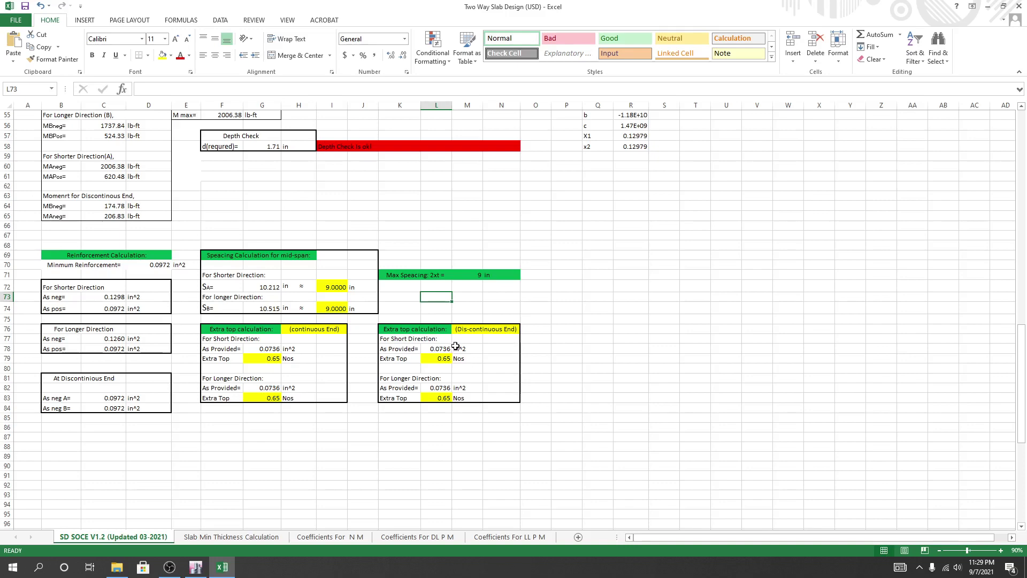
{"action": "scroll", "coordinate": [341, 389], "scroll_direction": "up", "scroll_amount": 13}
{"action": "scroll", "coordinate": [341, 389], "scroll_direction": "down", "scroll_amount": 10}
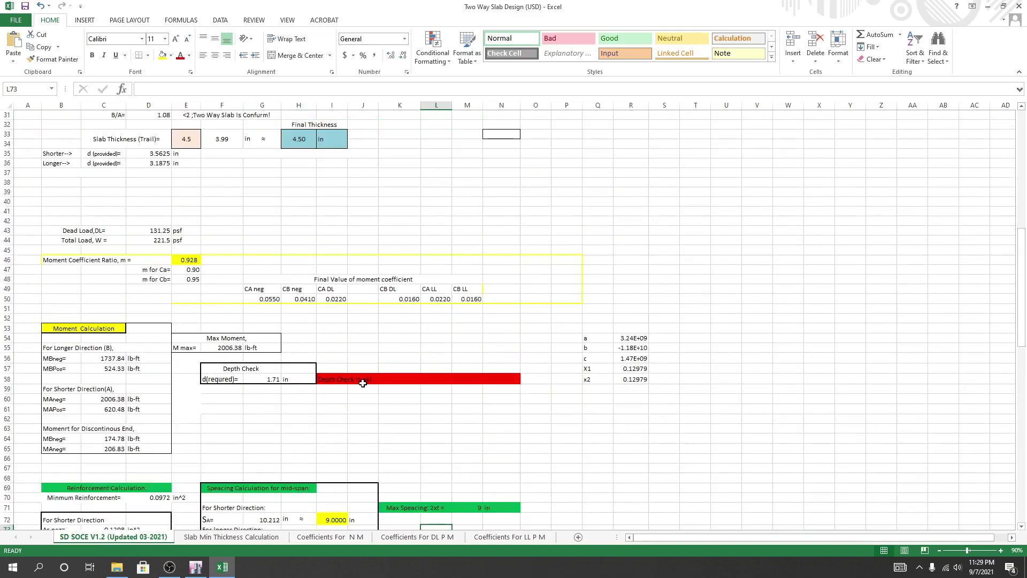
{"action": "key", "text": "alt+Tab"}
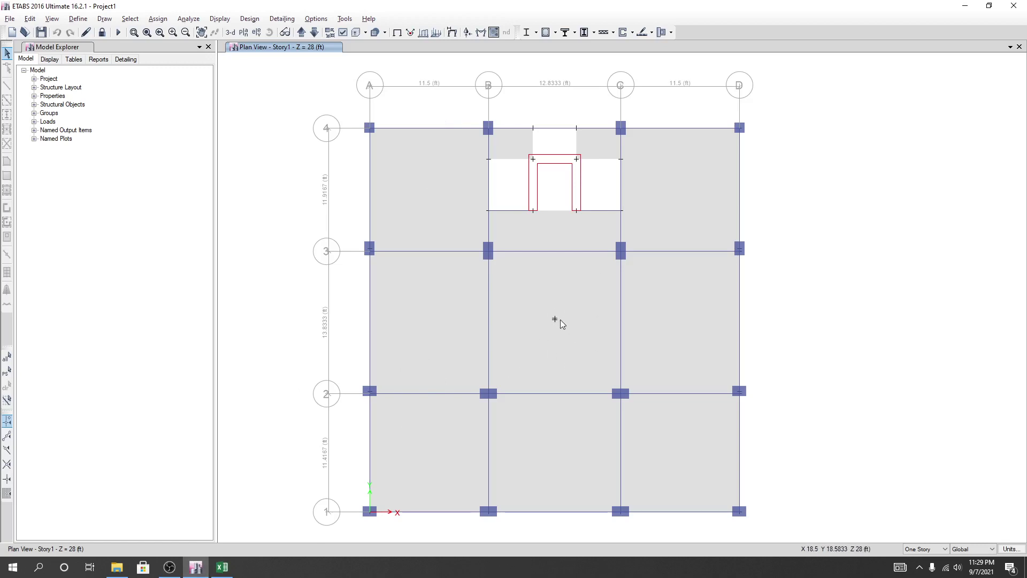
Bring the Two Way Slab Design workbook forward and scroll to the top-bar results.
{"action": "left_click", "coordinate": [221, 570]}
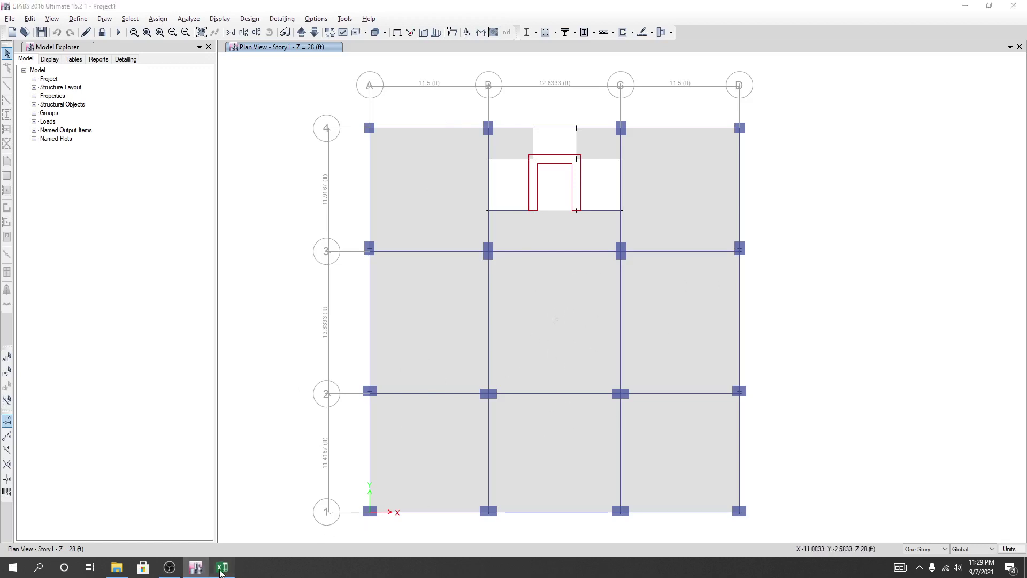
{"action": "scroll", "coordinate": [496, 461], "scroll_direction": "down", "scroll_amount": 3}
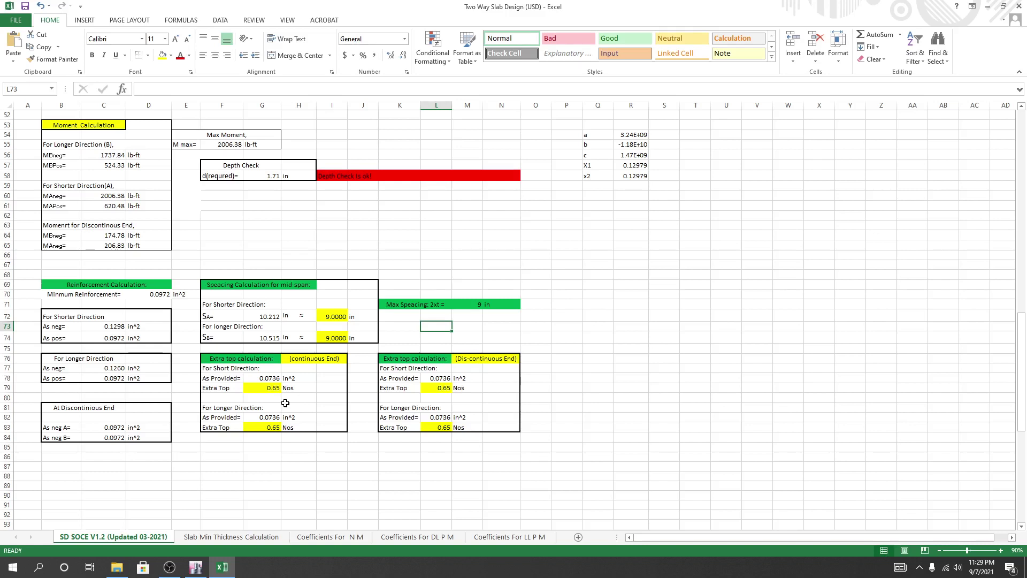
{"action": "left_click", "coordinate": [286, 474]}
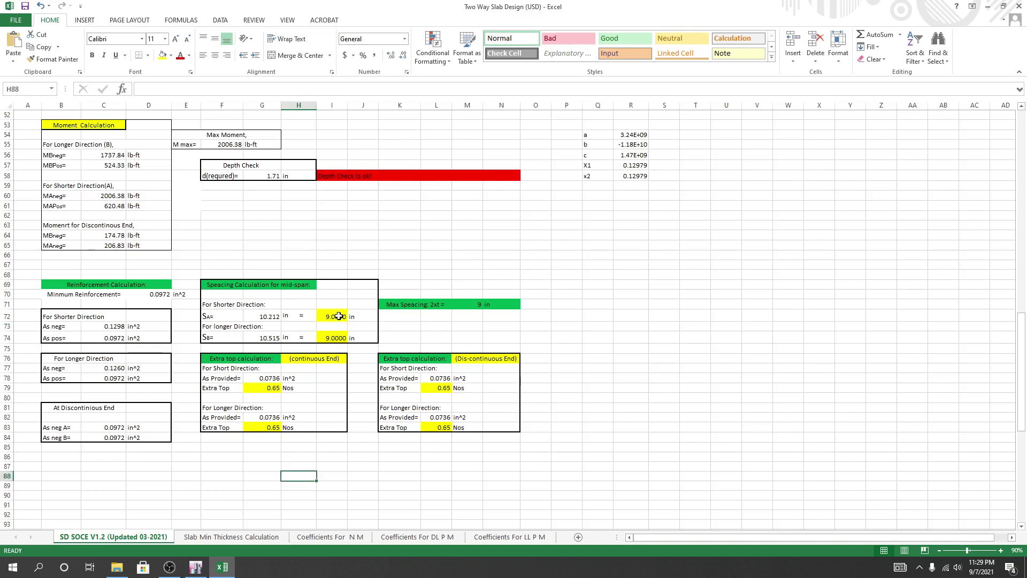
{"action": "left_click", "coordinate": [338, 316]}
{"action": "left_click", "coordinate": [336, 338]}
{"action": "left_click", "coordinate": [571, 429]}
{"action": "left_click", "coordinate": [422, 470]}
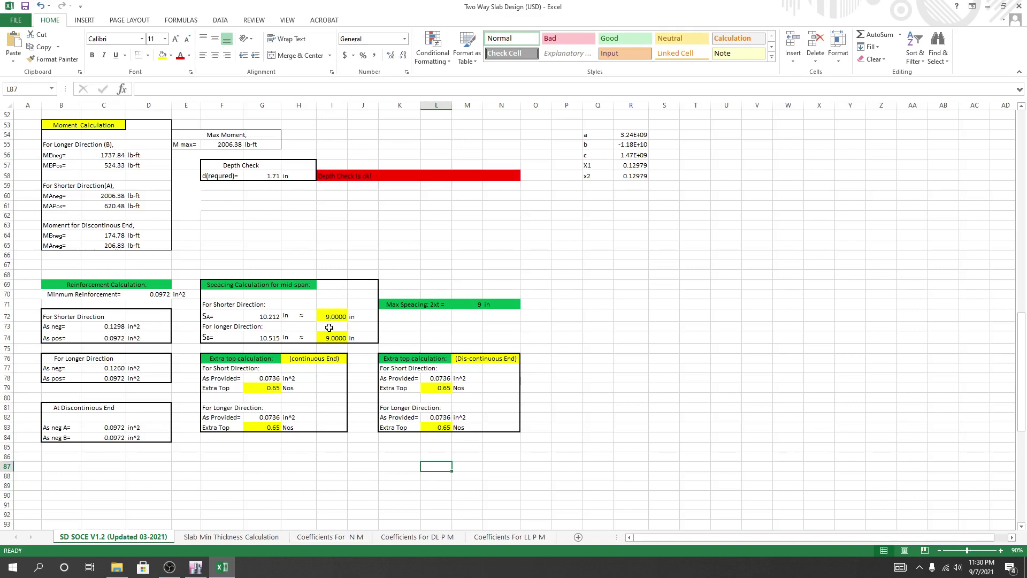
{"action": "scroll", "coordinate": [329, 327], "scroll_direction": "up", "scroll_amount": 12}
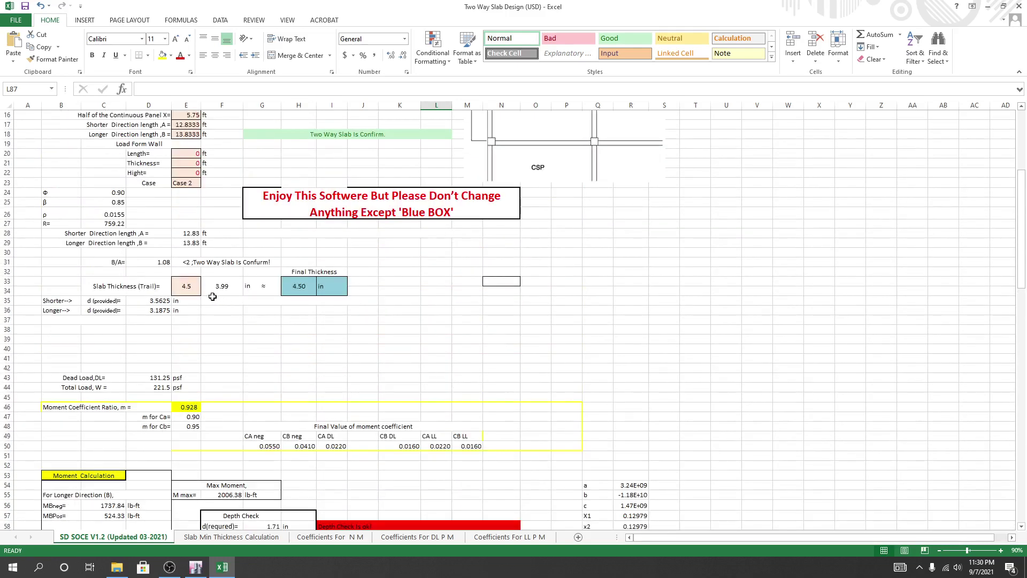
Enter 5 in as the trial slab thickness and review the resulting values.
{"action": "left_click", "coordinate": [188, 285]}
{"action": "type", "text": "5"}
{"action": "key", "text": "Return"}
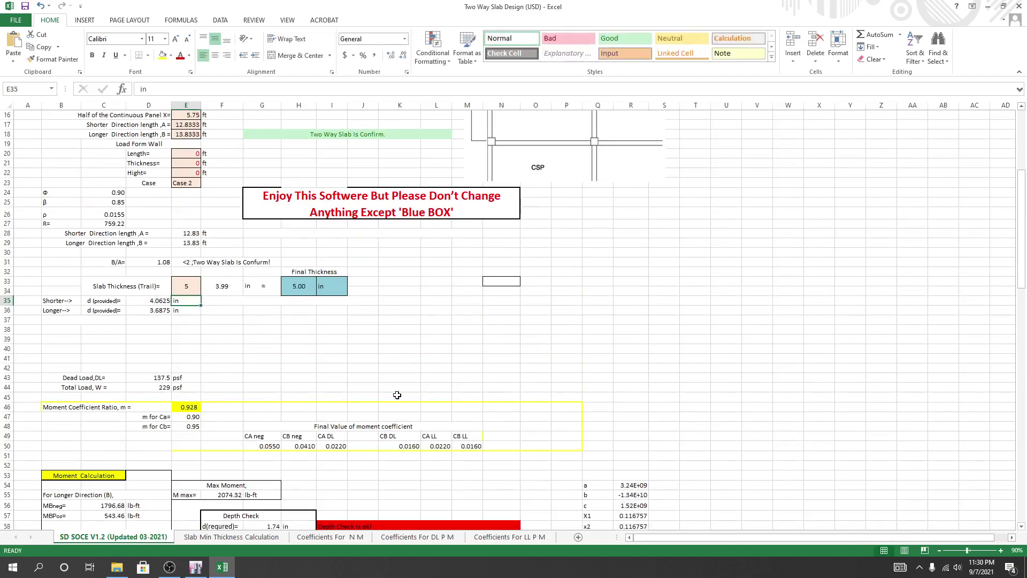
{"action": "scroll", "coordinate": [396, 395], "scroll_direction": "down", "scroll_amount": 10}
{"action": "scroll", "coordinate": [334, 381], "scroll_direction": "down", "scroll_amount": 2}
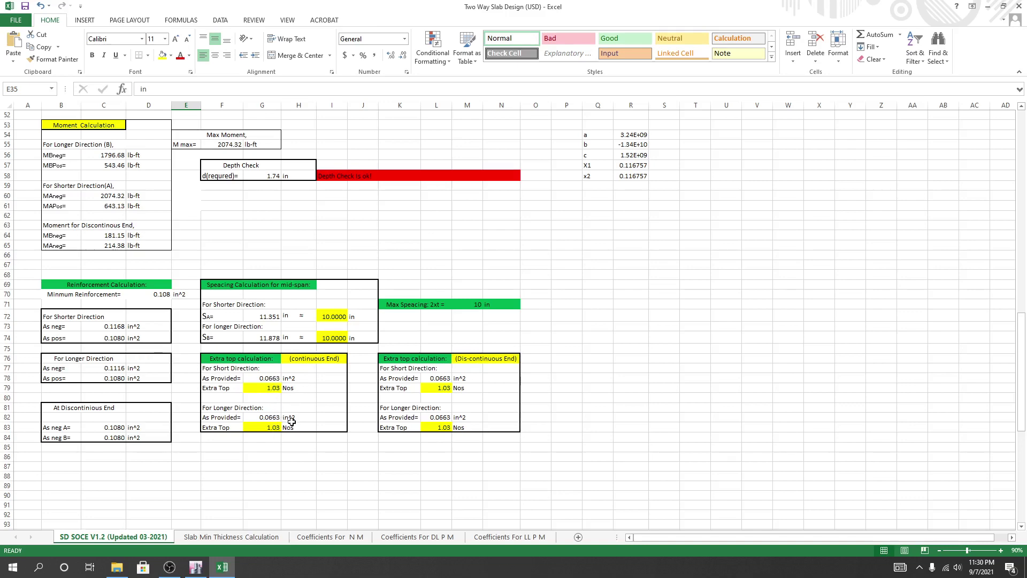
{"action": "scroll", "coordinate": [292, 421], "scroll_direction": "up", "scroll_amount": 12}
Set the trial slab thickness to 4.75 in and review the final results.
{"action": "left_click", "coordinate": [193, 286]}
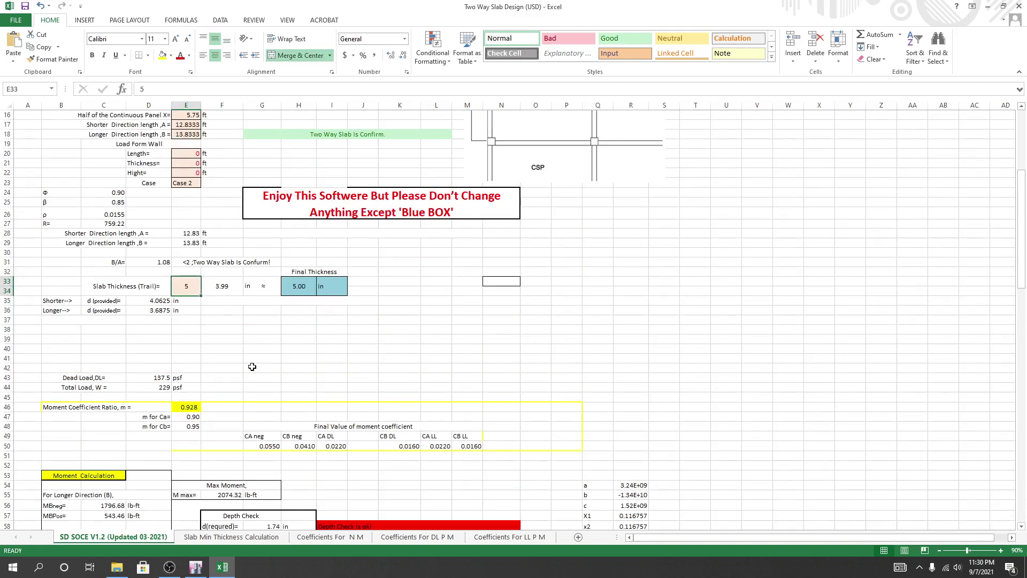
{"action": "type", "text": "4"}
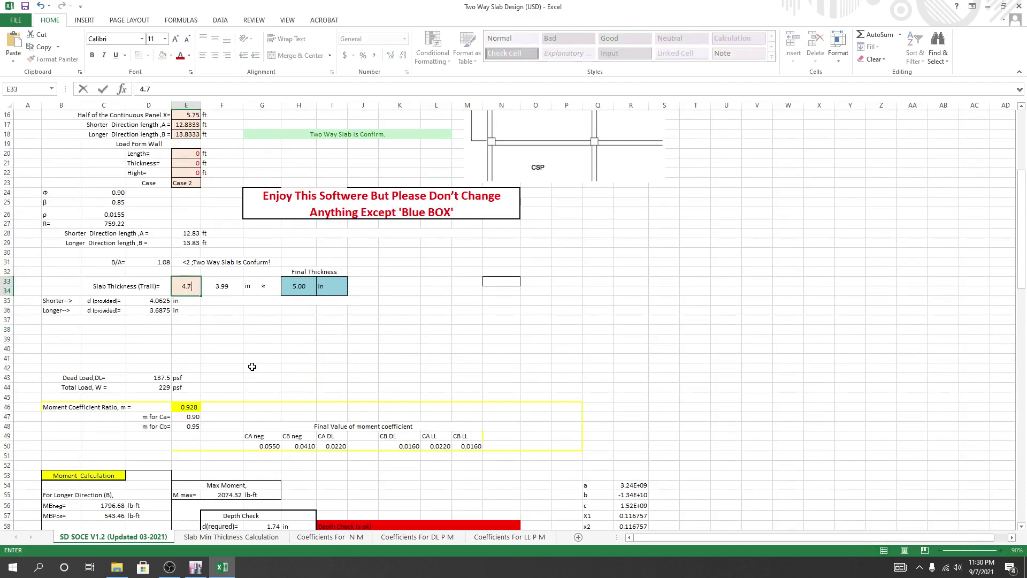
{"action": "type", "text": ".7"}
{"action": "key", "text": "Return"}
{"action": "scroll", "coordinate": [252, 367], "scroll_direction": "down", "scroll_amount": 10}
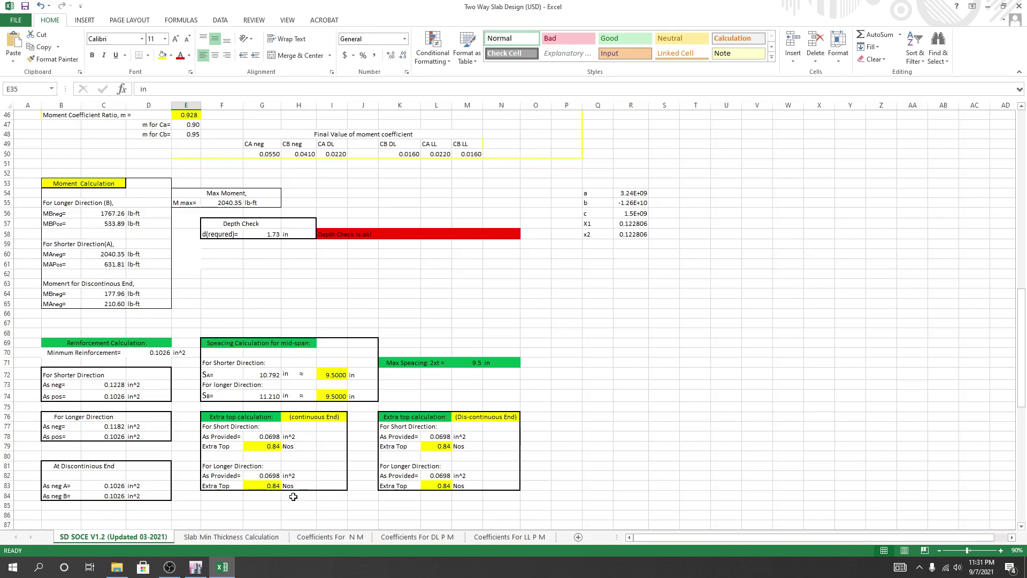
{"action": "scroll", "coordinate": [309, 465], "scroll_direction": "up", "scroll_amount": 13}
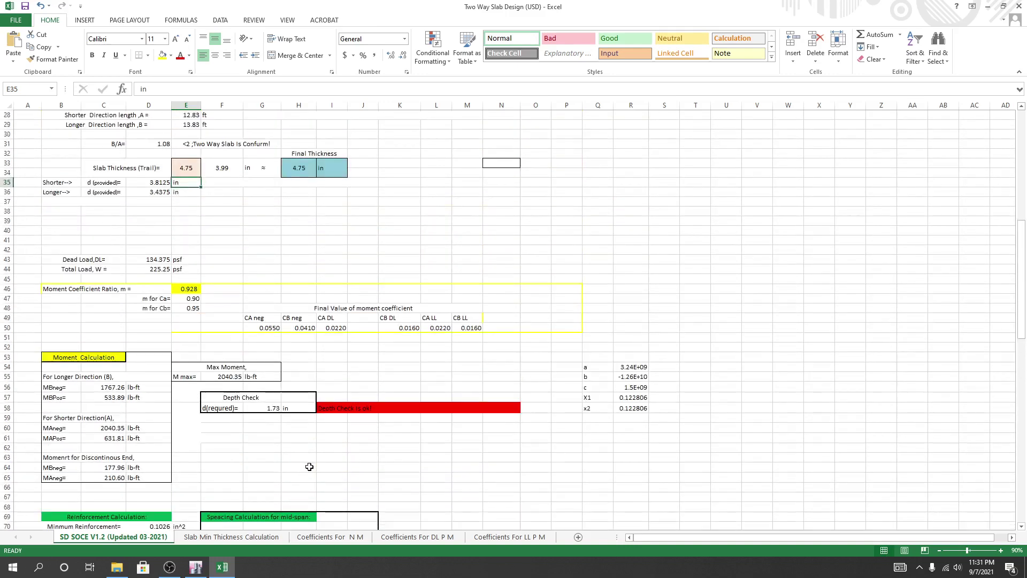
{"action": "scroll", "coordinate": [281, 425], "scroll_direction": "up", "scroll_amount": 2}
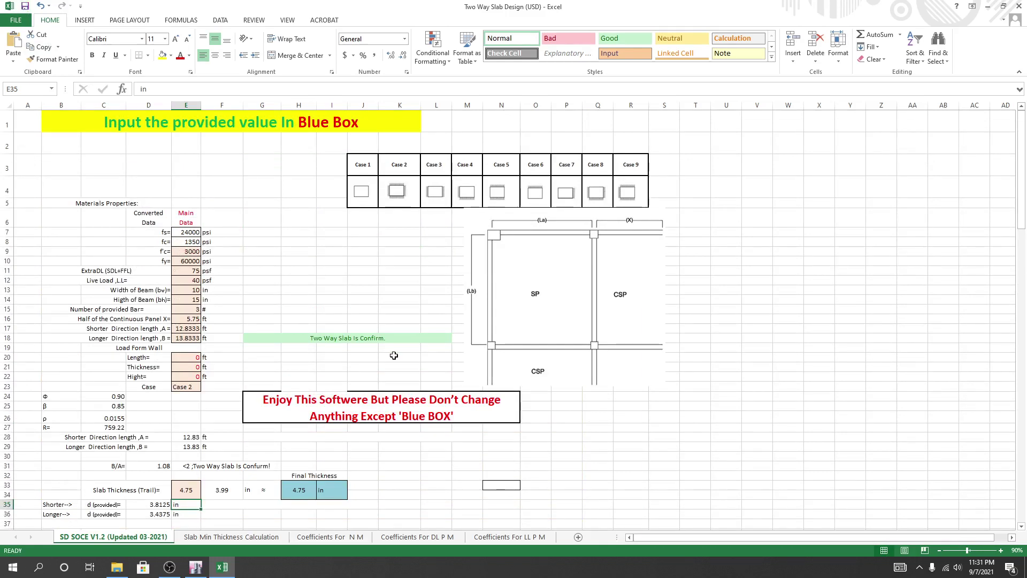
Switch between the workbook and ETABS, ending on the Story1 plan view.
{"action": "left_click", "coordinate": [196, 567]}
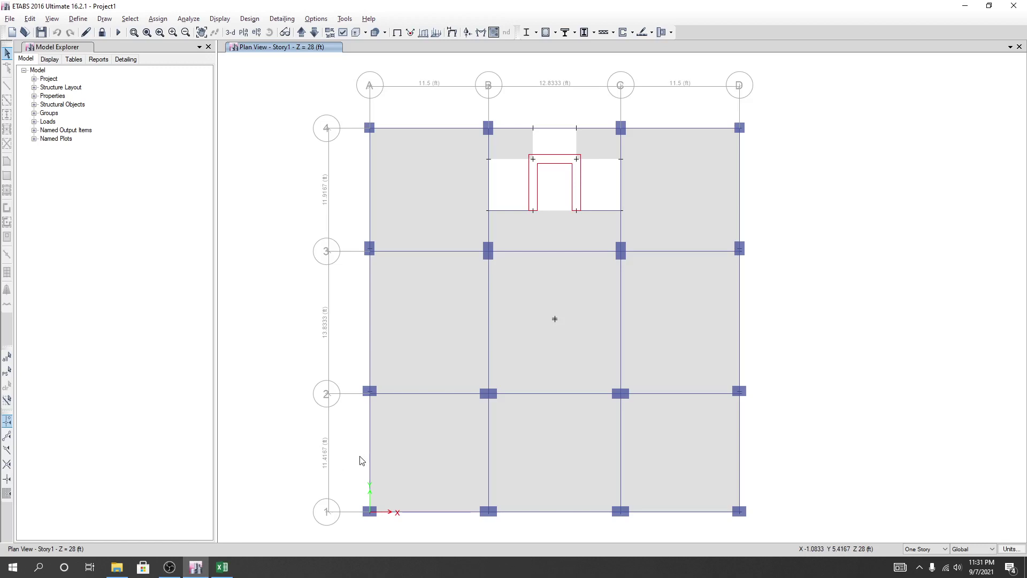
{"action": "left_click", "coordinate": [221, 566]}
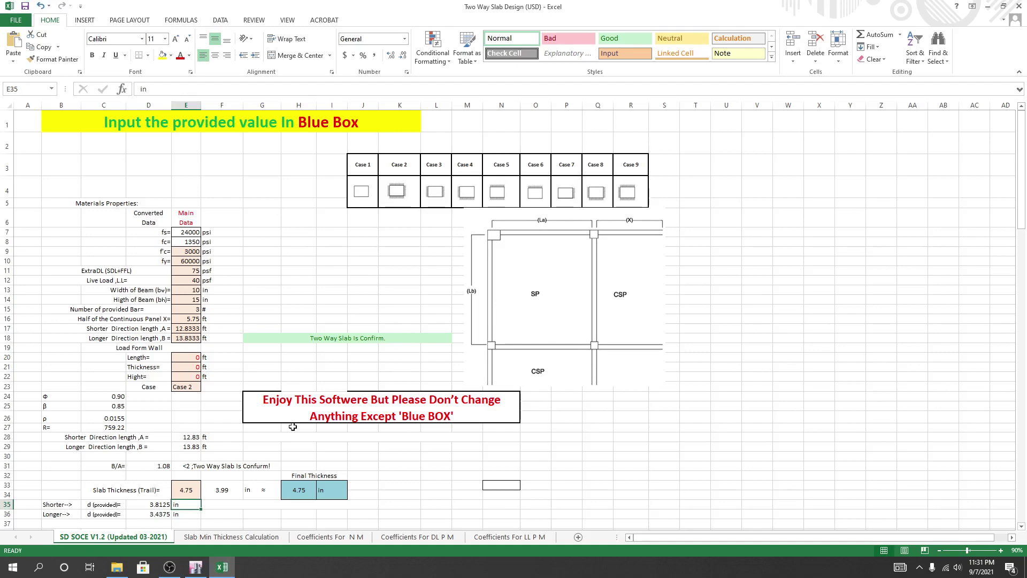
{"action": "left_click", "coordinate": [169, 566]}
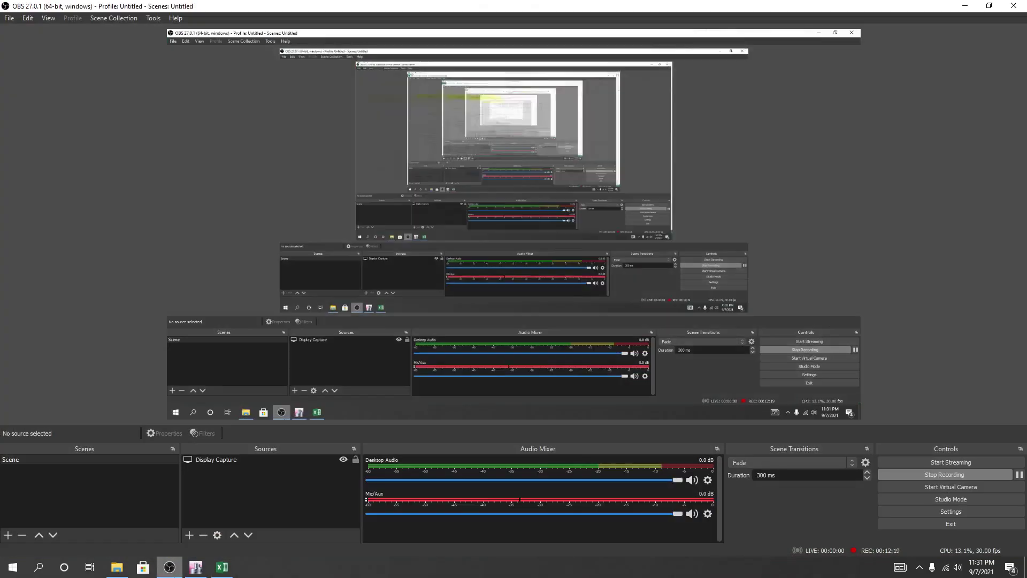
{"action": "left_click", "coordinate": [195, 568]}
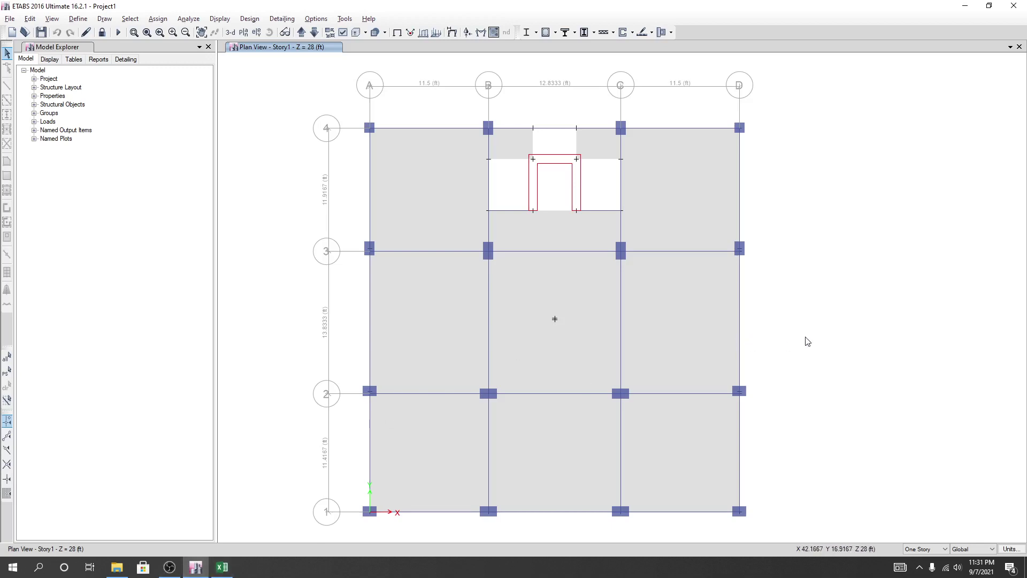